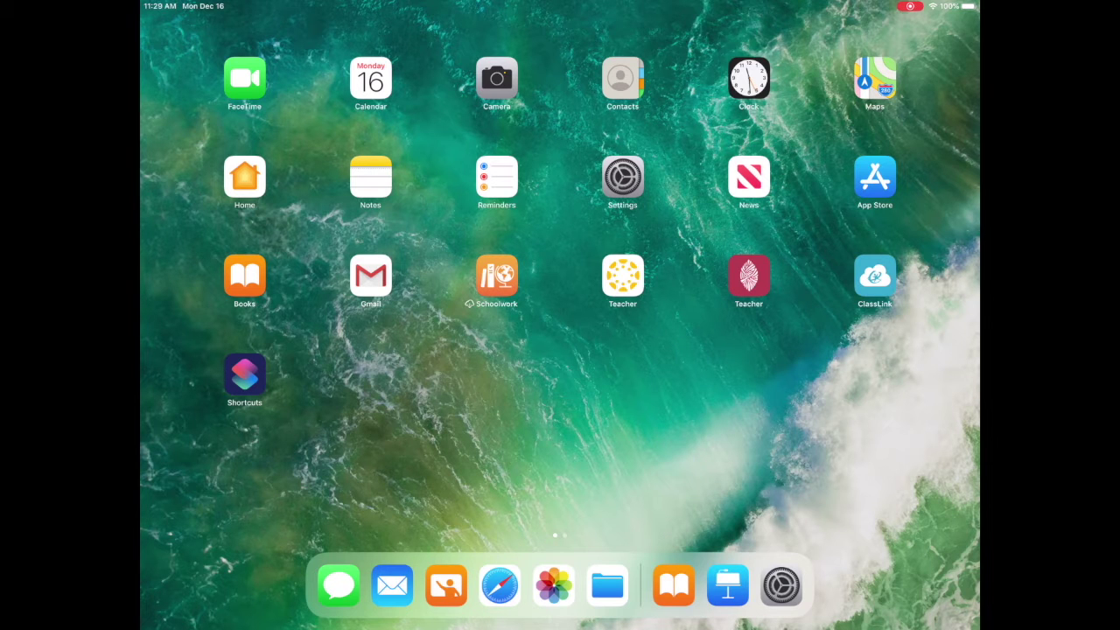
- Launch Keynote, open Graphic Organizers and select the Circle Map slide (slide 3)
left_click(727, 585)
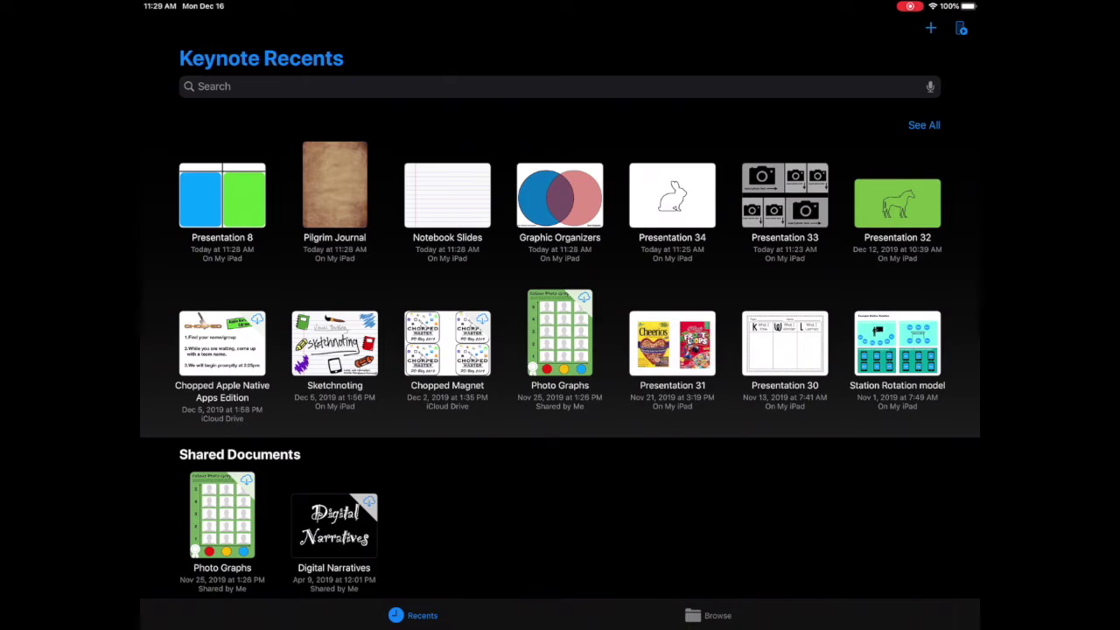
left_click(559, 196)
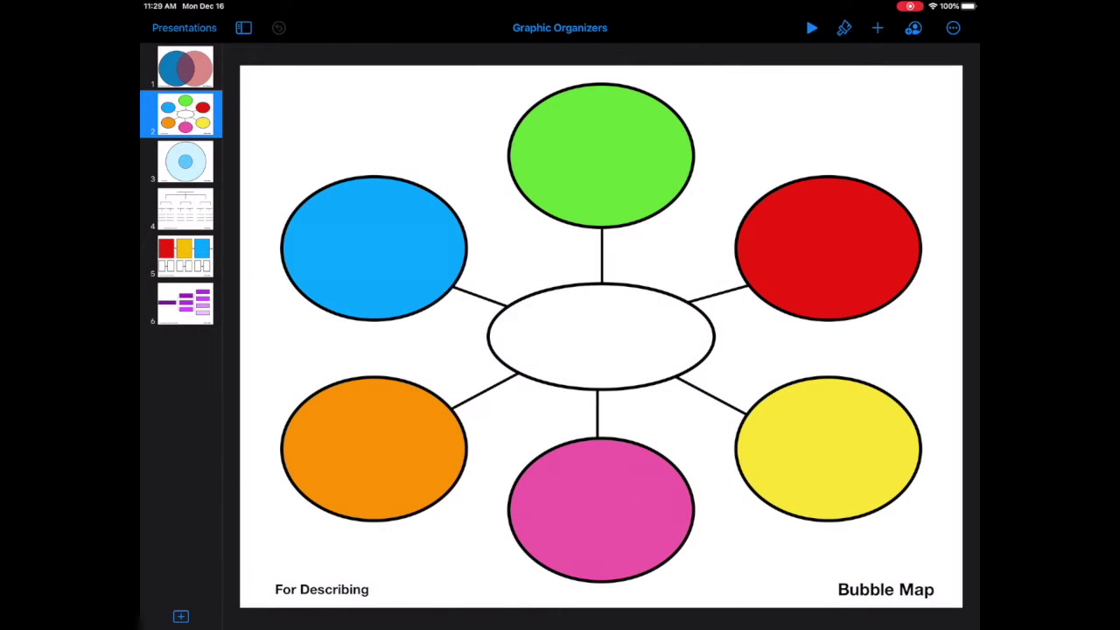
left_click(185, 67)
left_click(184, 161)
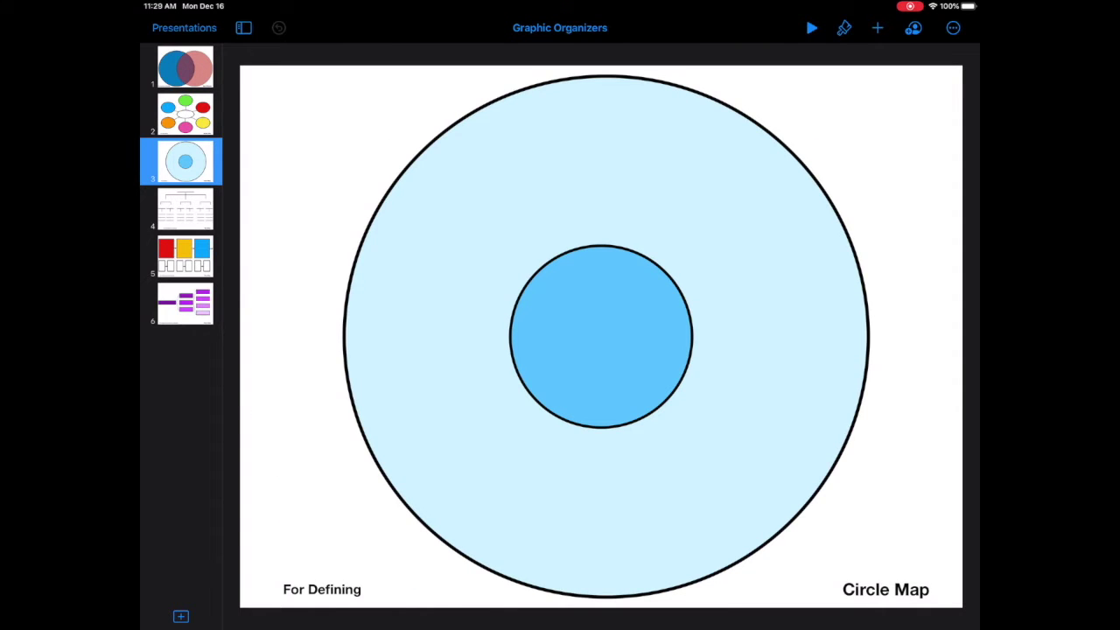
- Insert a Bubble Map slide as slide 4 after Circle Map, then return to Recents
left_click(181, 616)
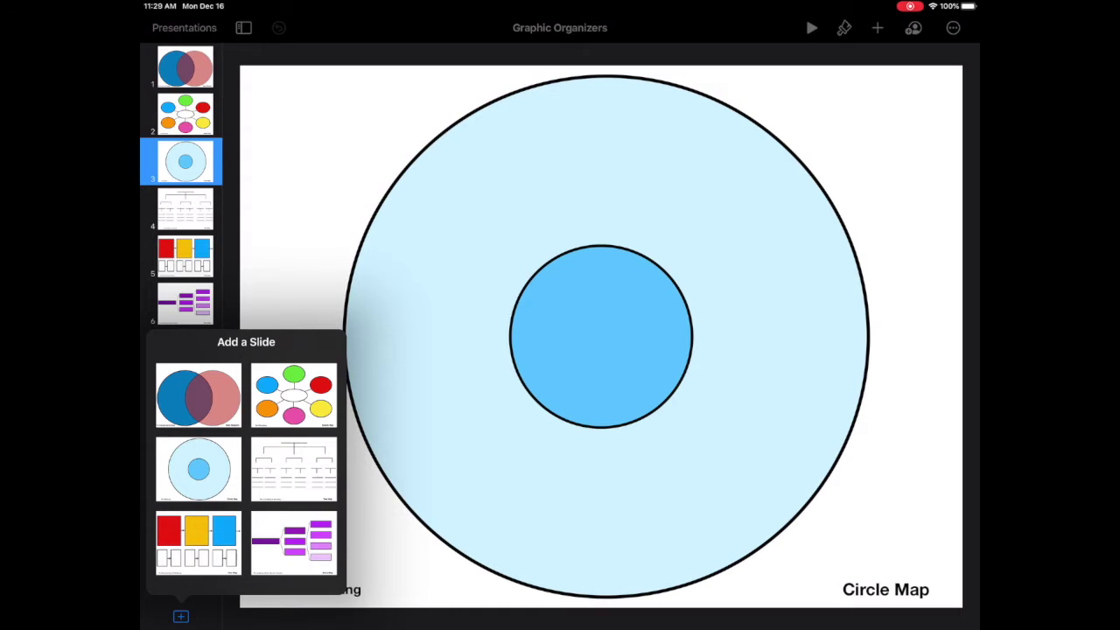
left_click(294, 395)
left_click(294, 396)
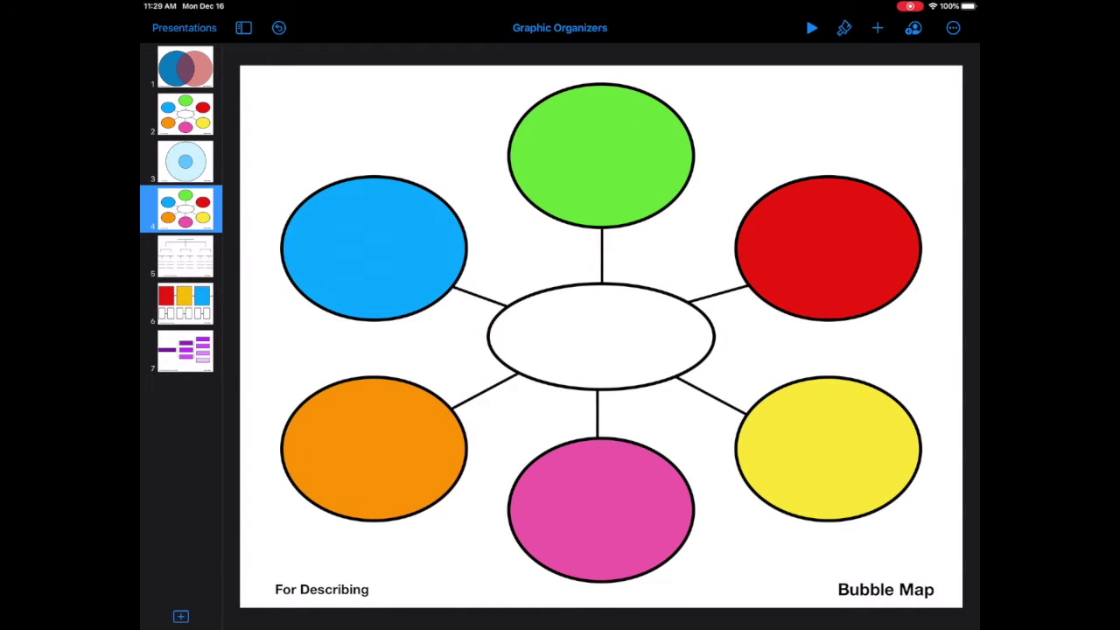
left_click(407, 389)
left_click(644, 131)
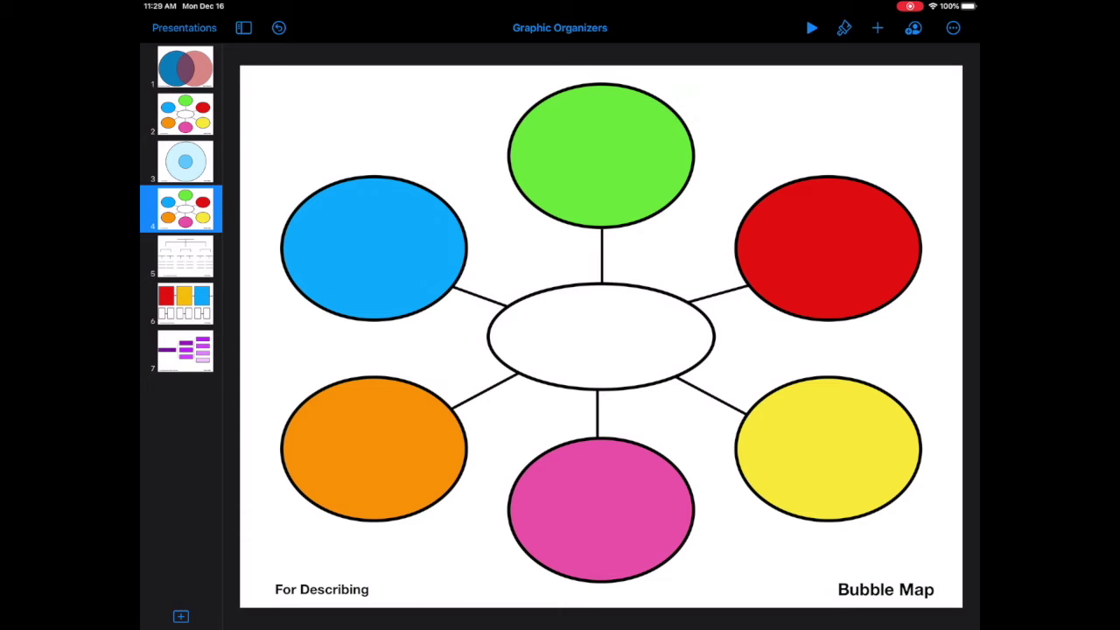
left_click(183, 27)
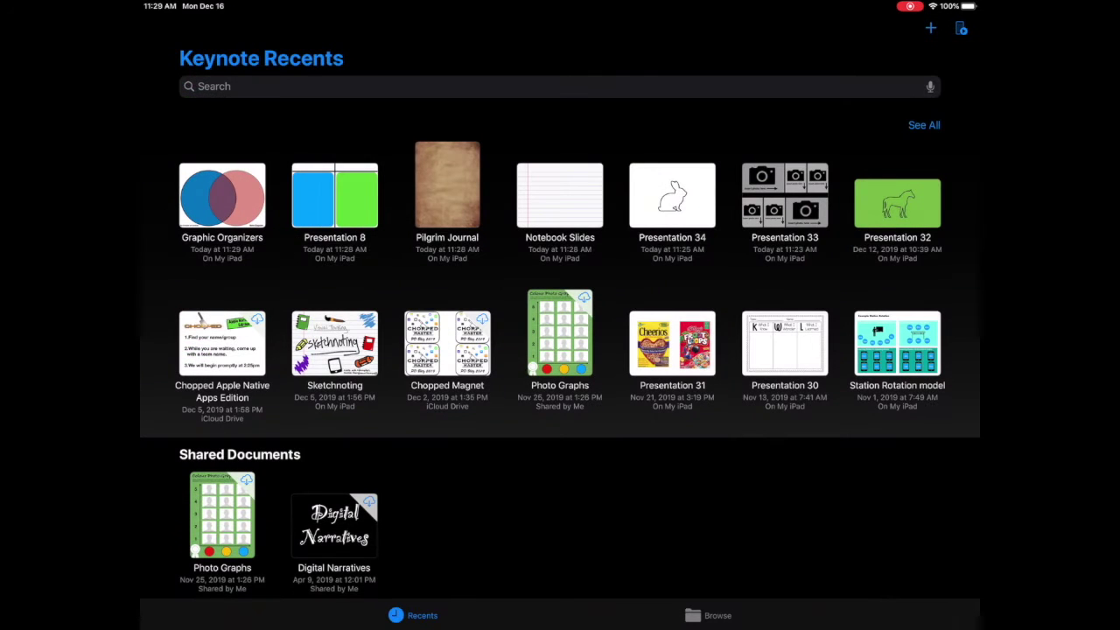
left_click(559, 195)
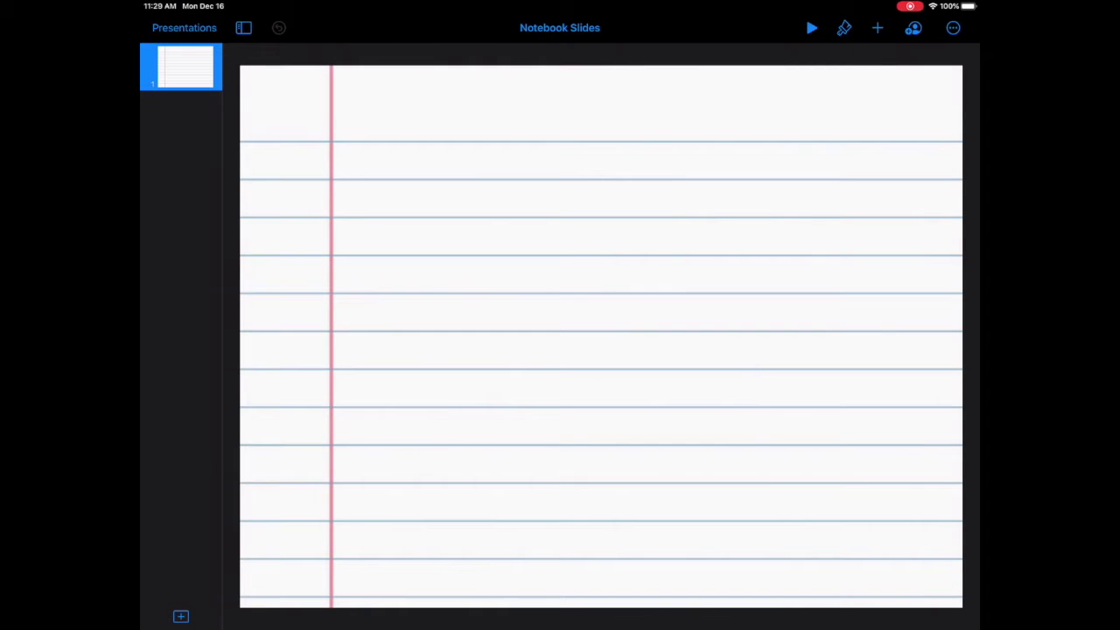
left_click(180, 616)
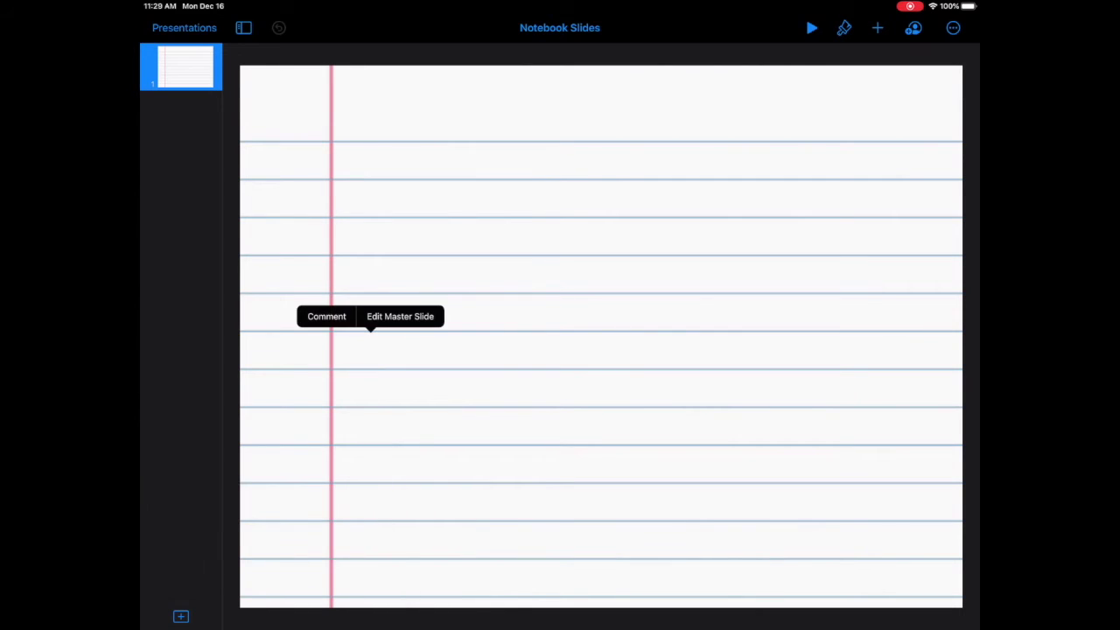
left_click(184, 27)
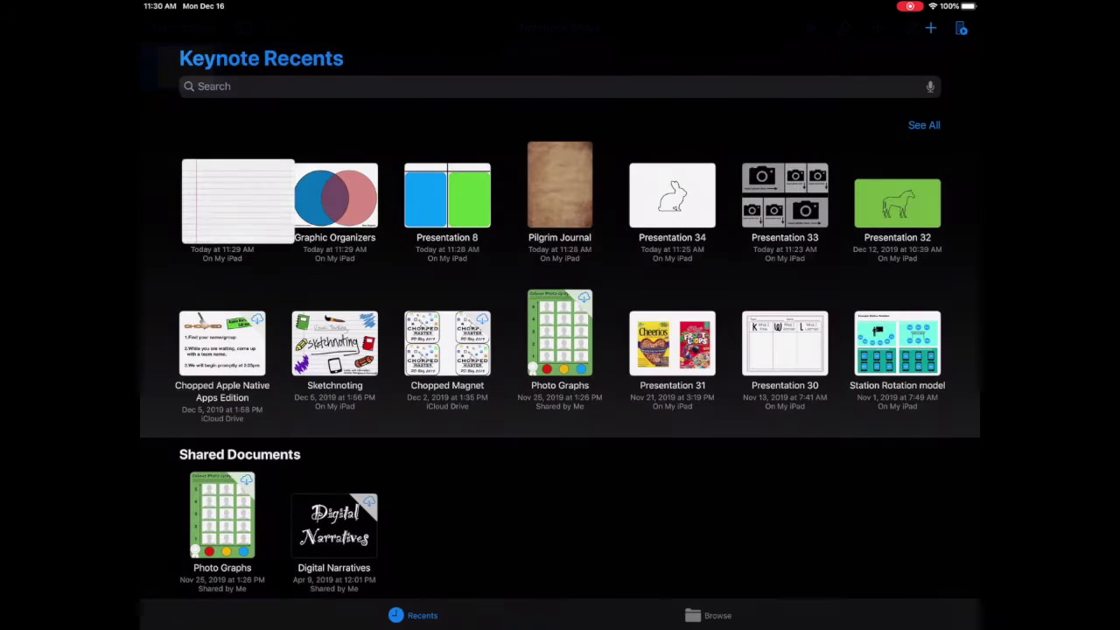
left_click(560, 184)
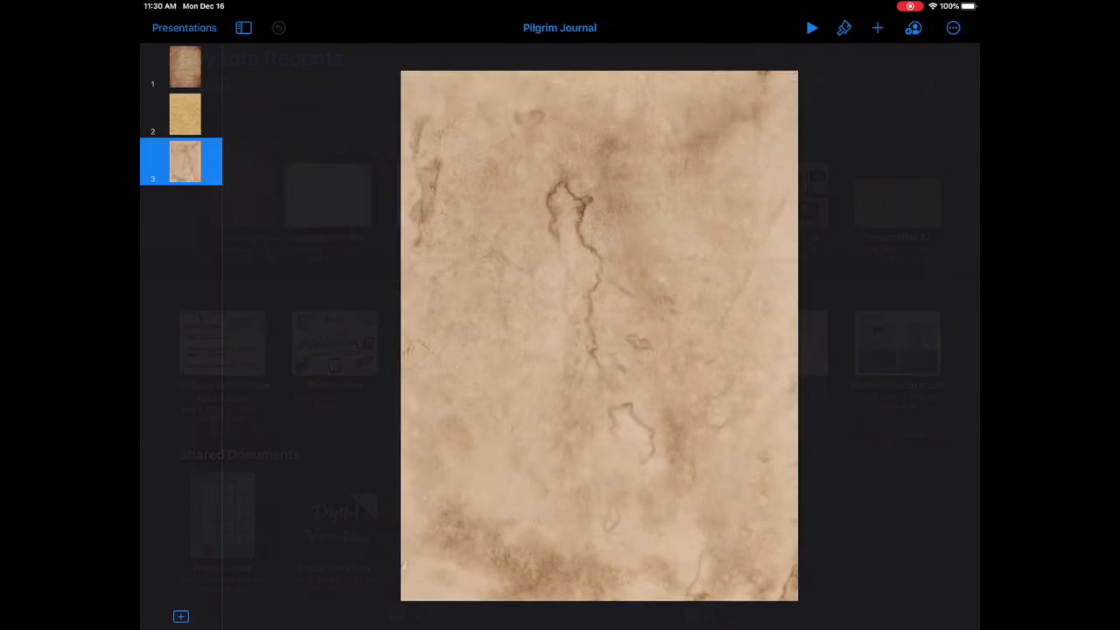
left_click(180, 616)
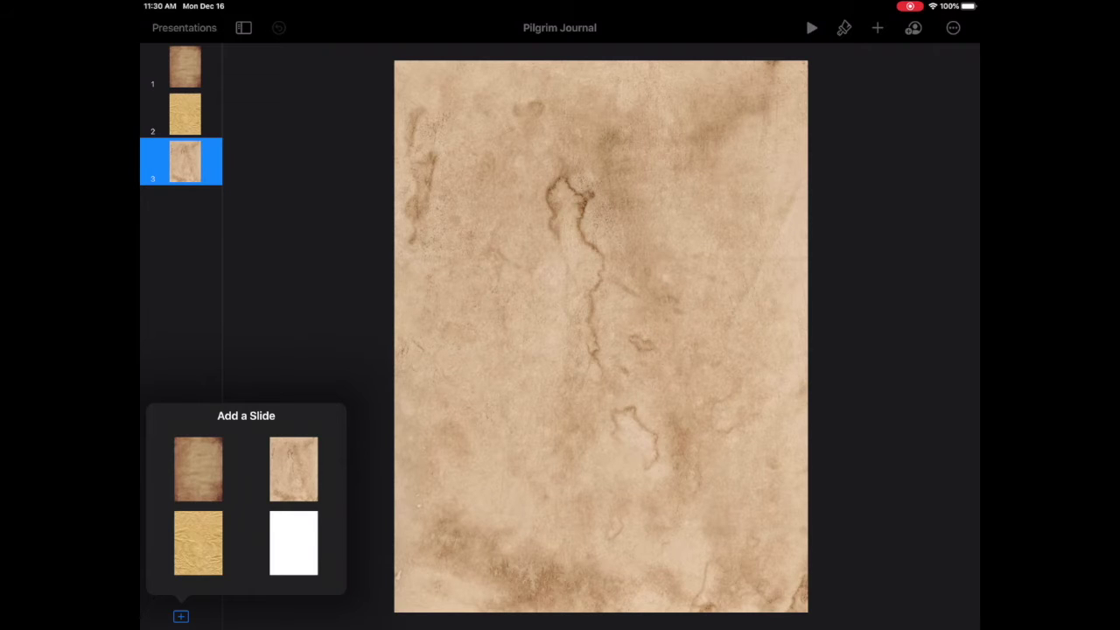
left_click(184, 27)
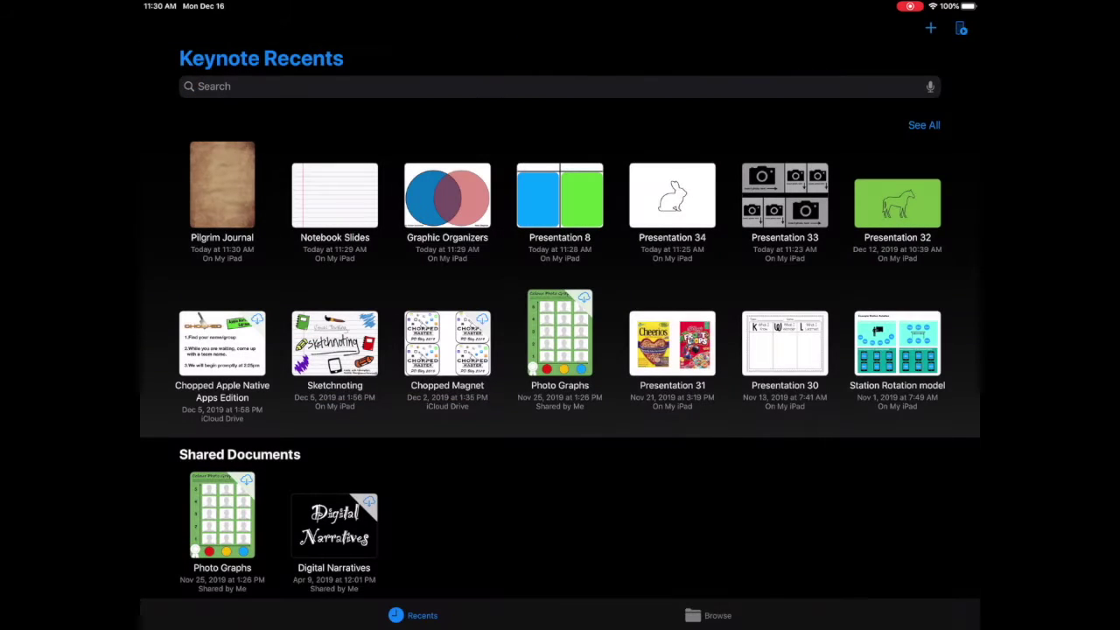
left_click(560, 196)
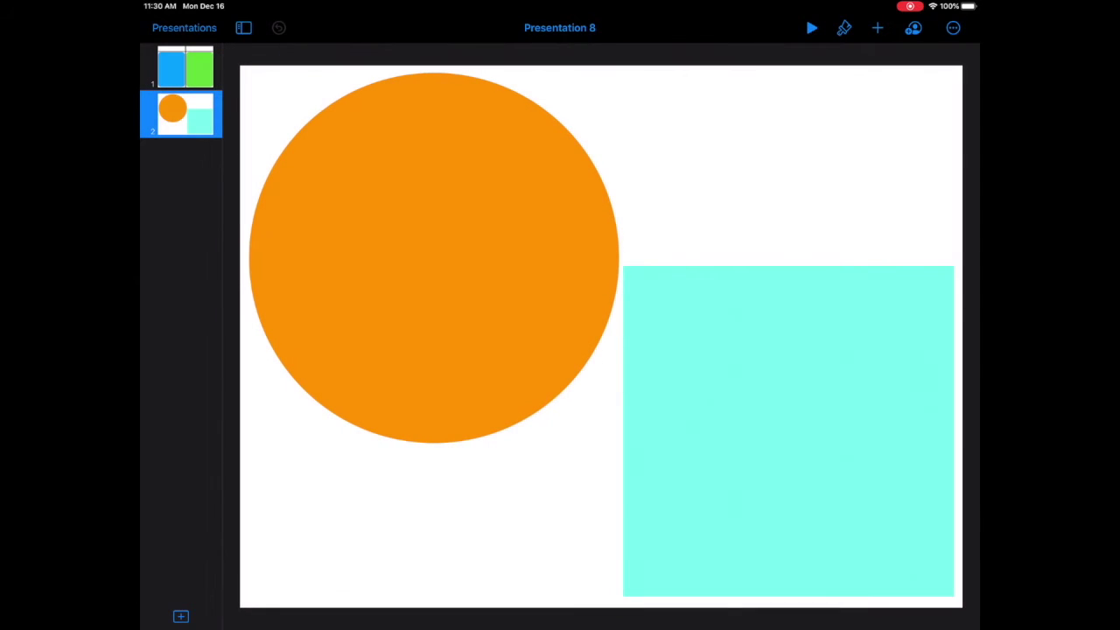
left_click(184, 67)
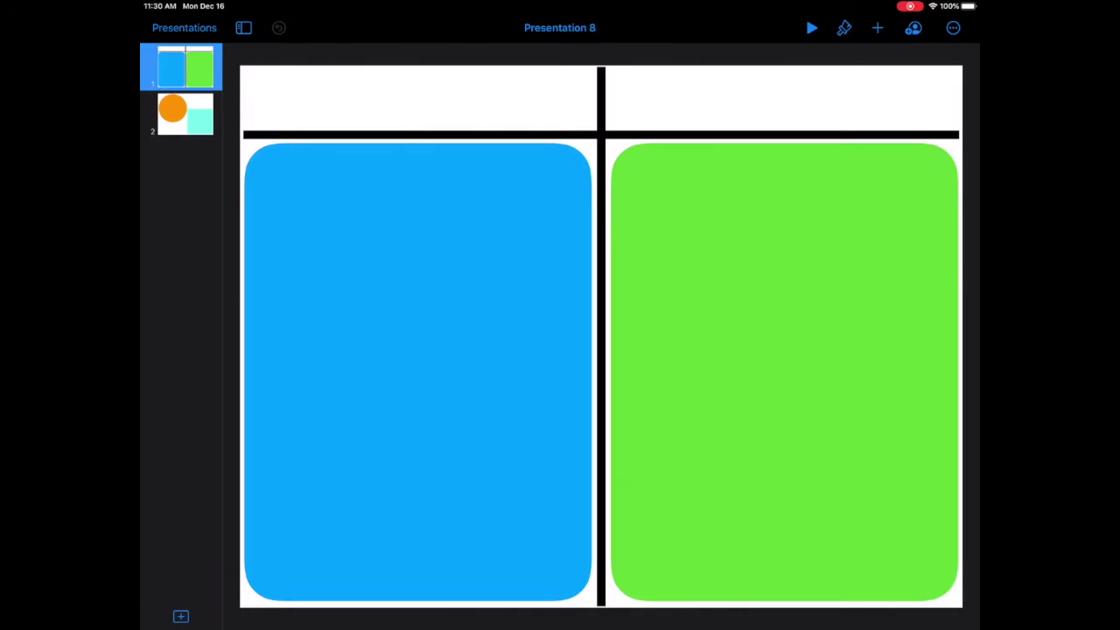
left_click(185, 114)
left_click(181, 616)
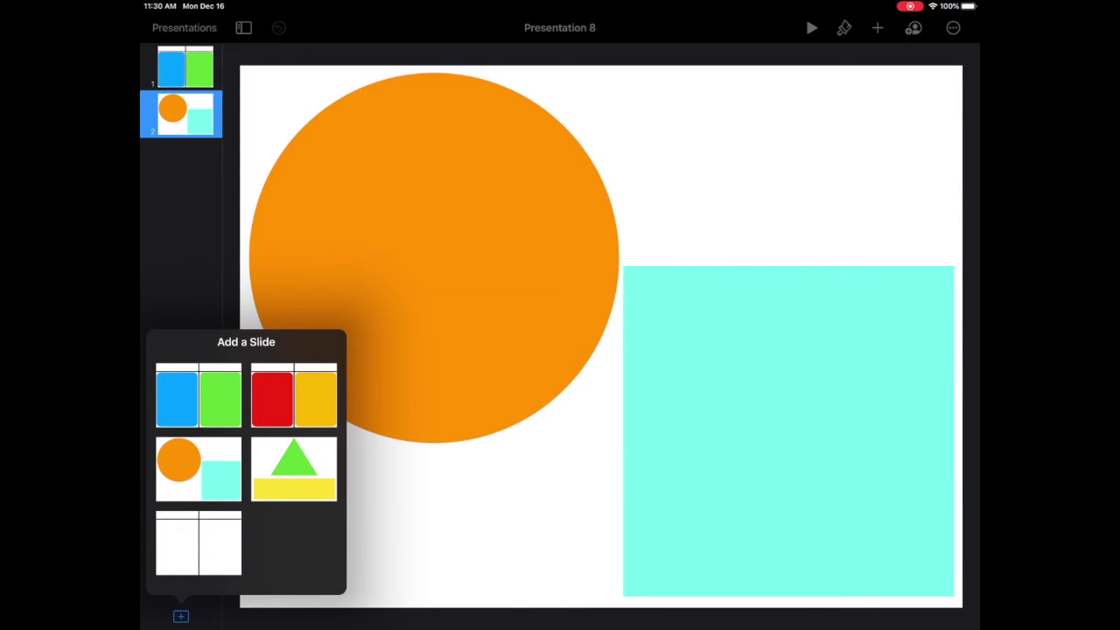
left_click(449, 282)
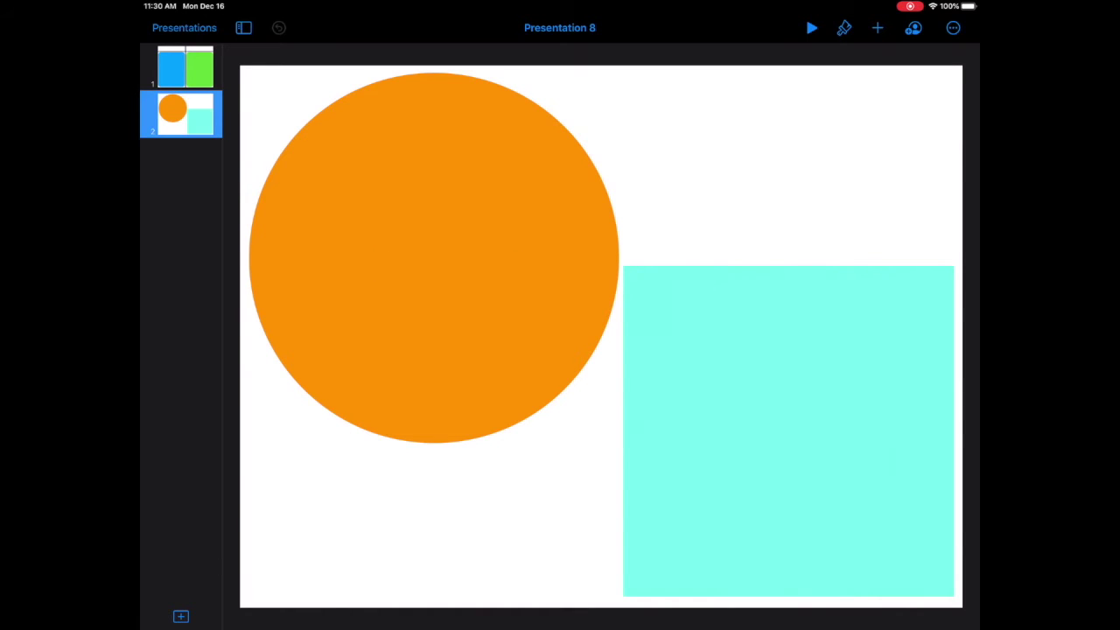
left_click(184, 27)
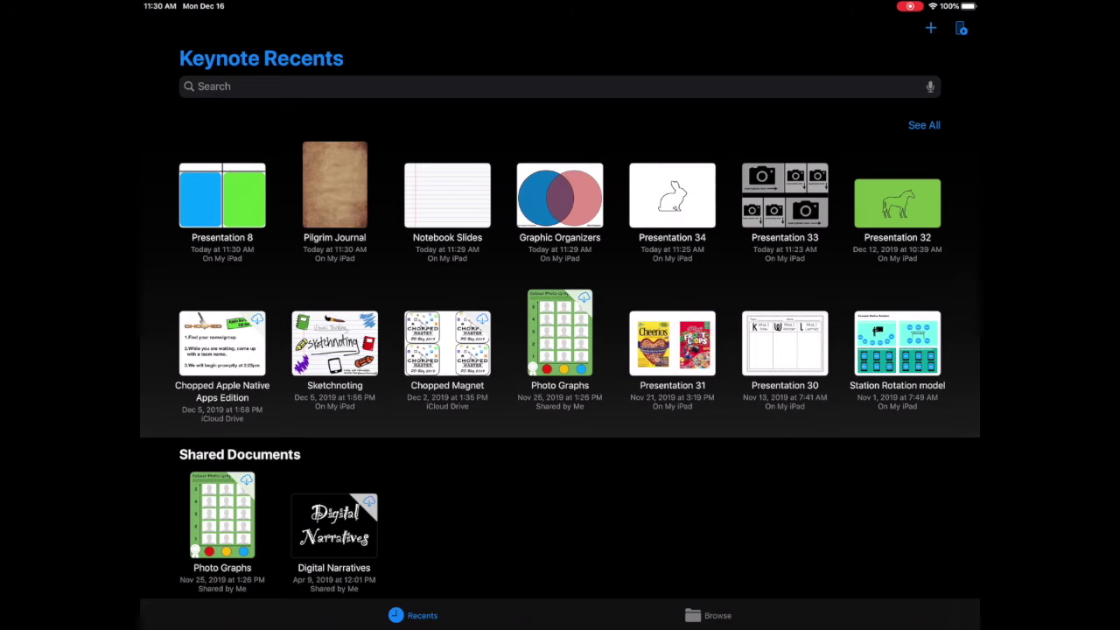
- Create Presentation 35 from the White theme and browse its new-slide layouts
left_click(930, 28)
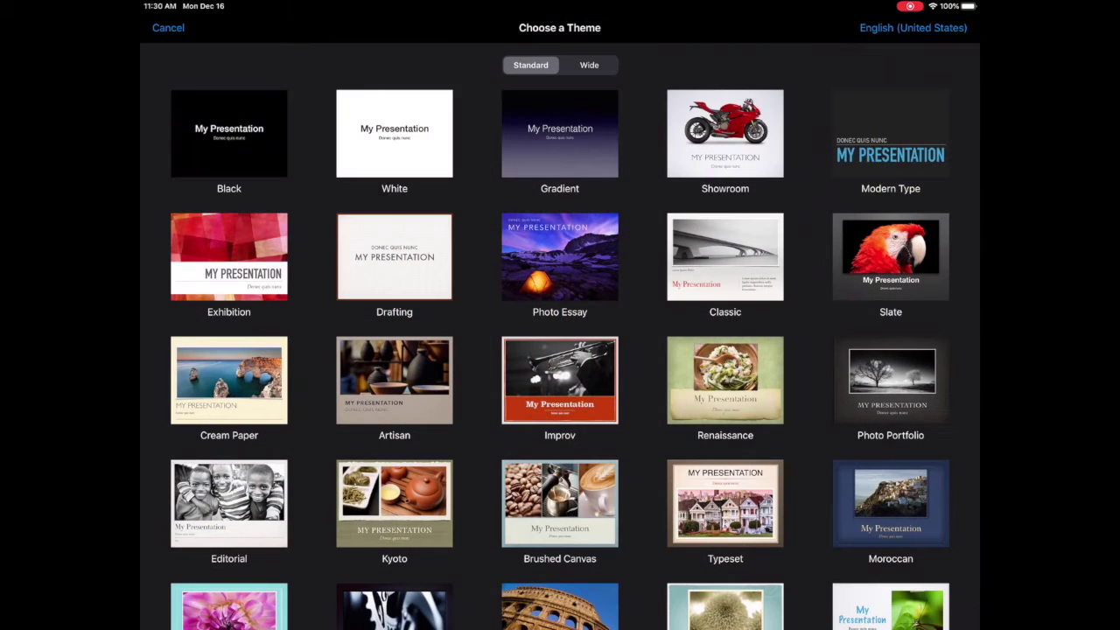
left_click(393, 133)
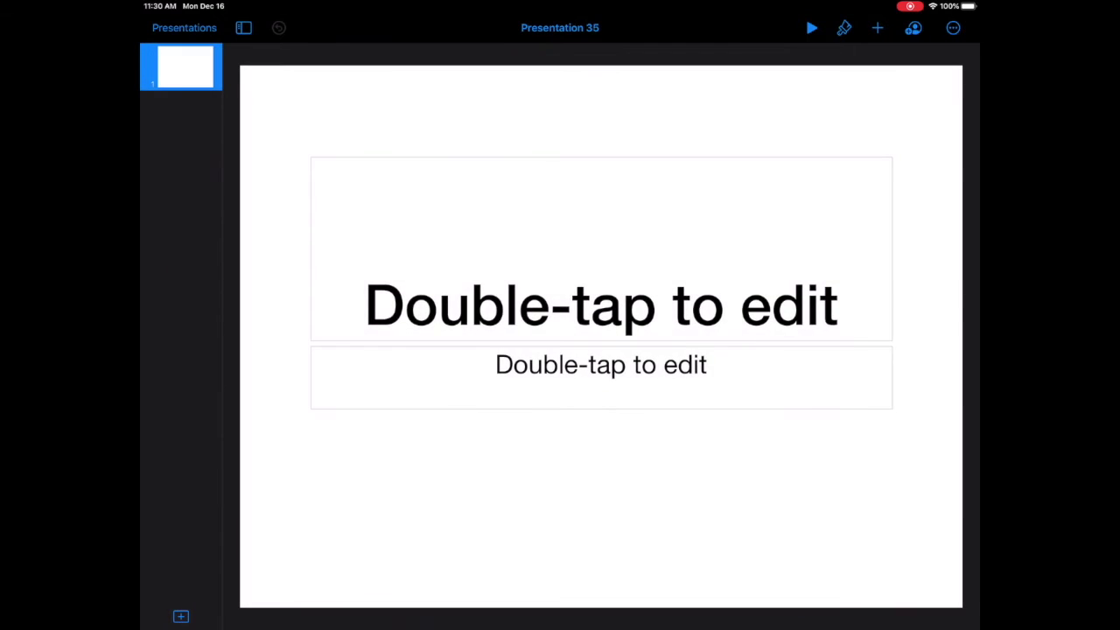
left_click(182, 616)
scroll(246, 394, "down", 5)
scroll(246, 394, "up", 5)
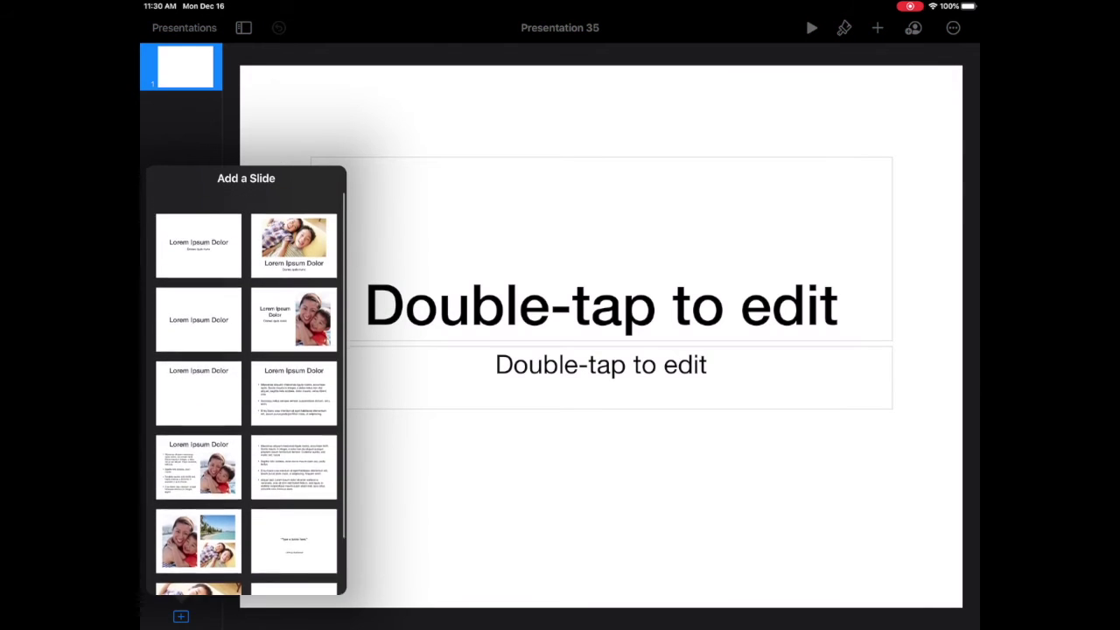
scroll(246, 393, "down", 2)
scroll(246, 393, "up", 2)
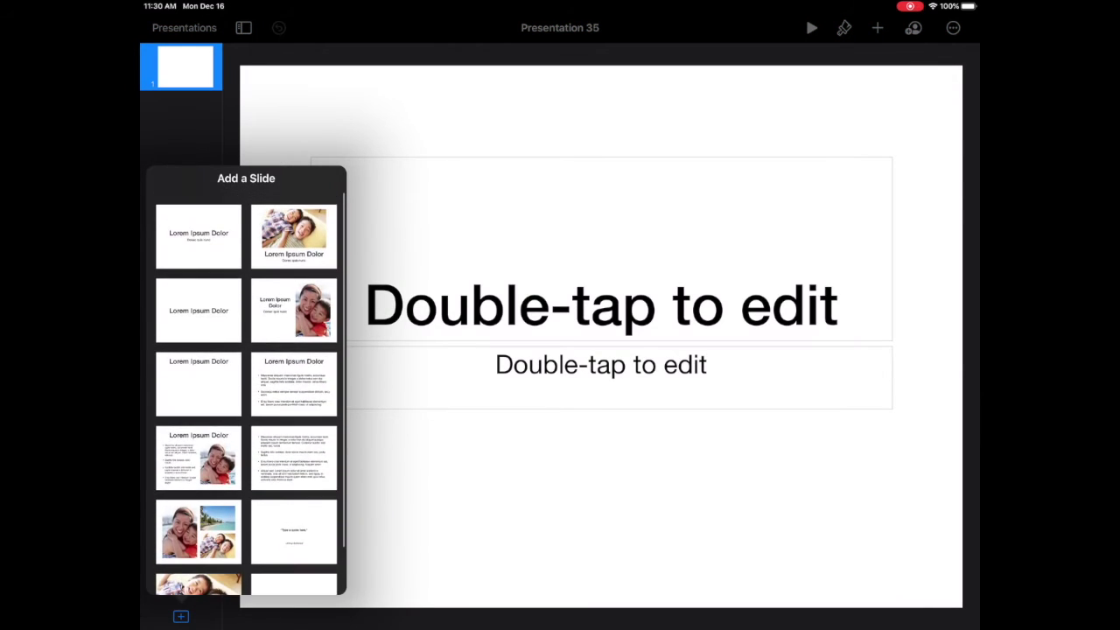
left_click(317, 96)
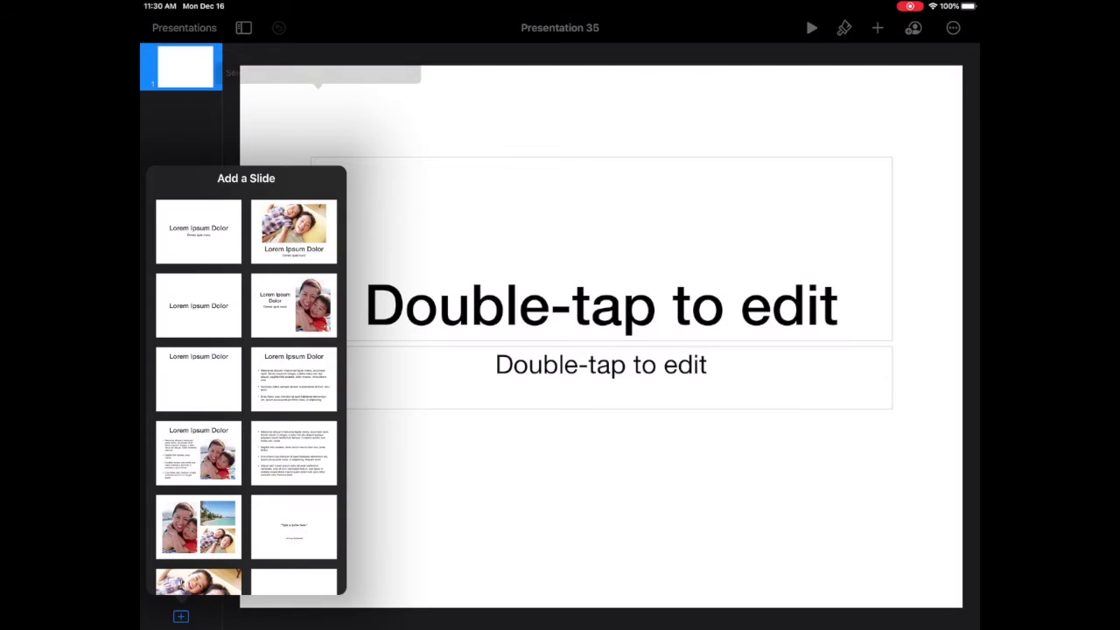
key("Escape")
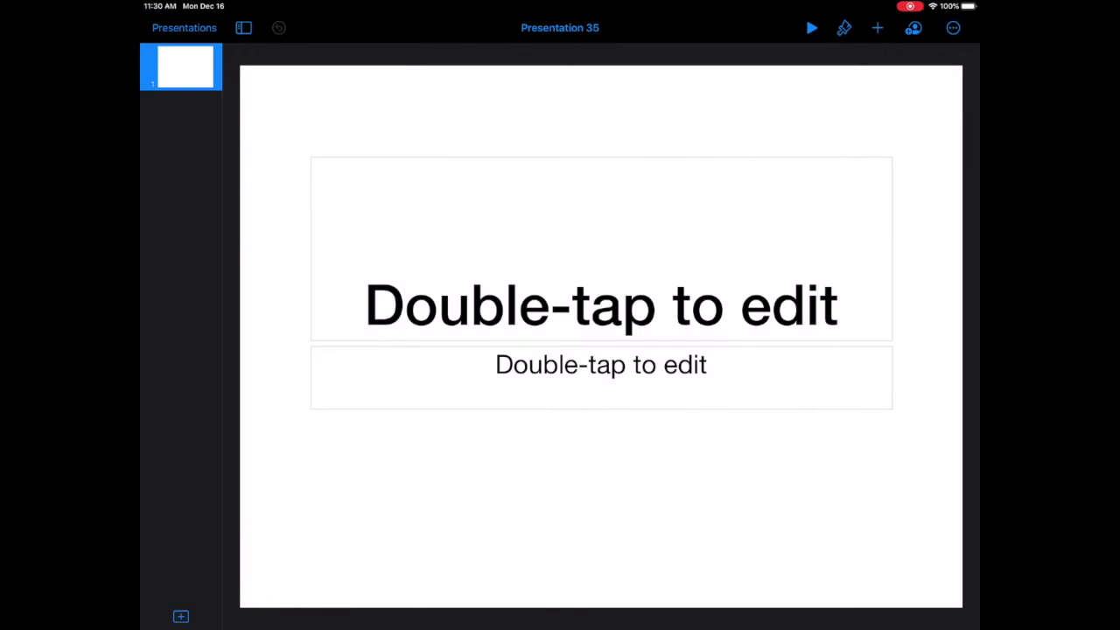
- Enter master slide editing for Presentation 35 from the Slide Layout panel
left_click(843, 27)
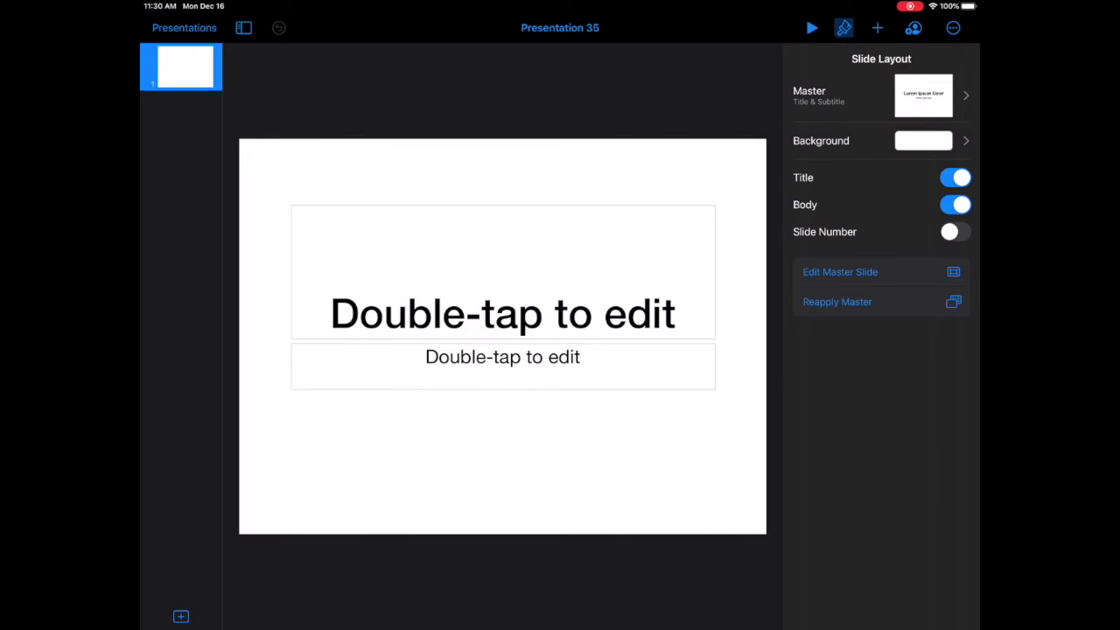
left_click(840, 271)
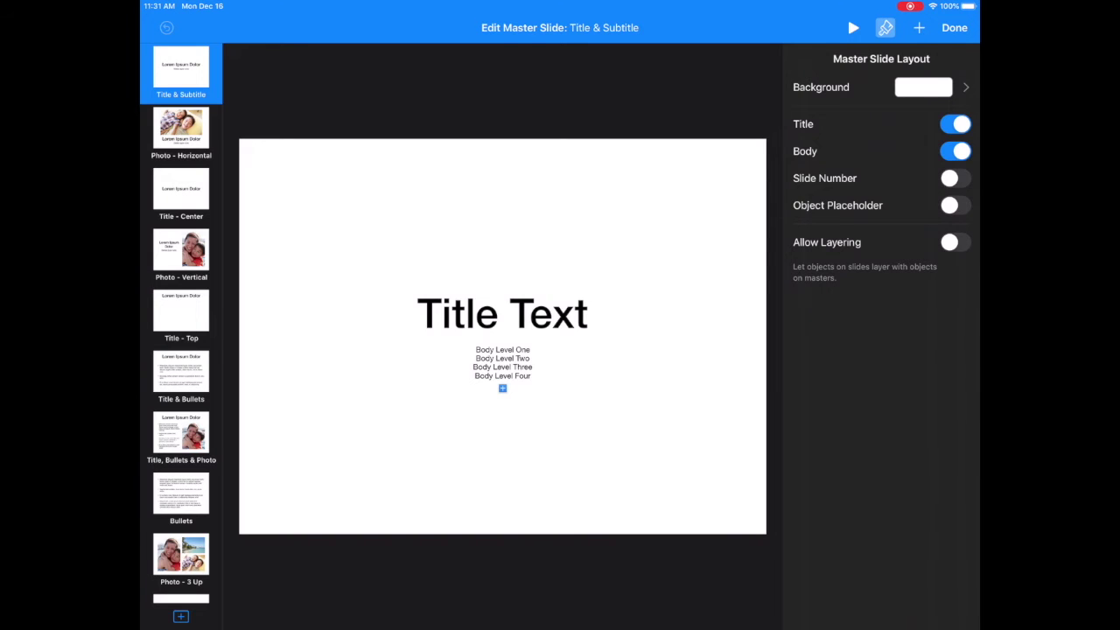
- Delete the Title and Body placeholders from the Title & Subtitle master
left_click(502, 313)
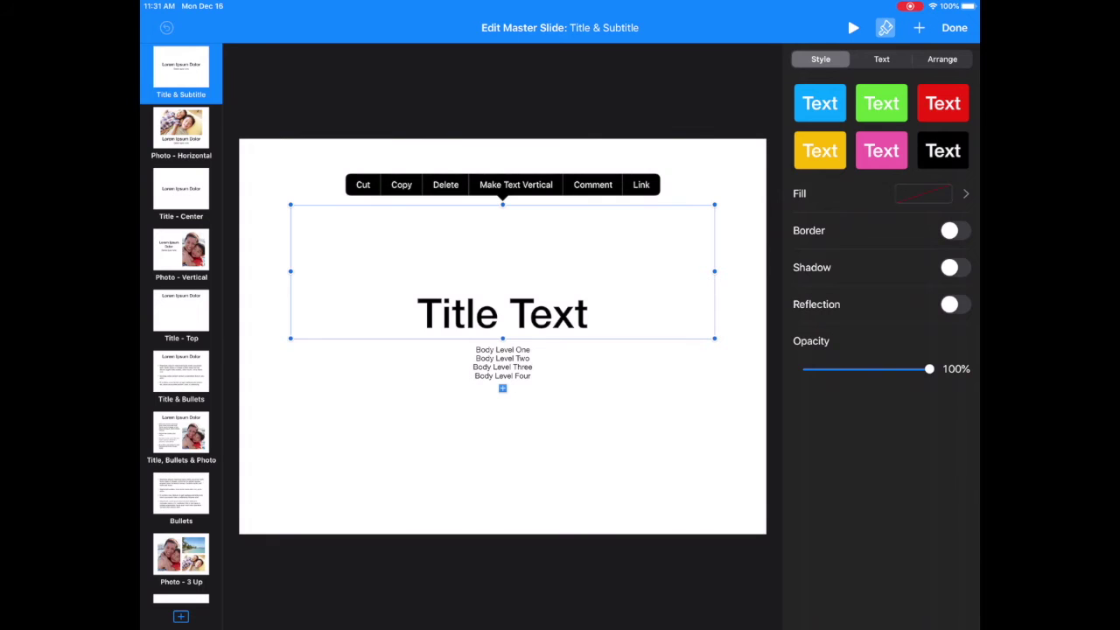
left_click(445, 184)
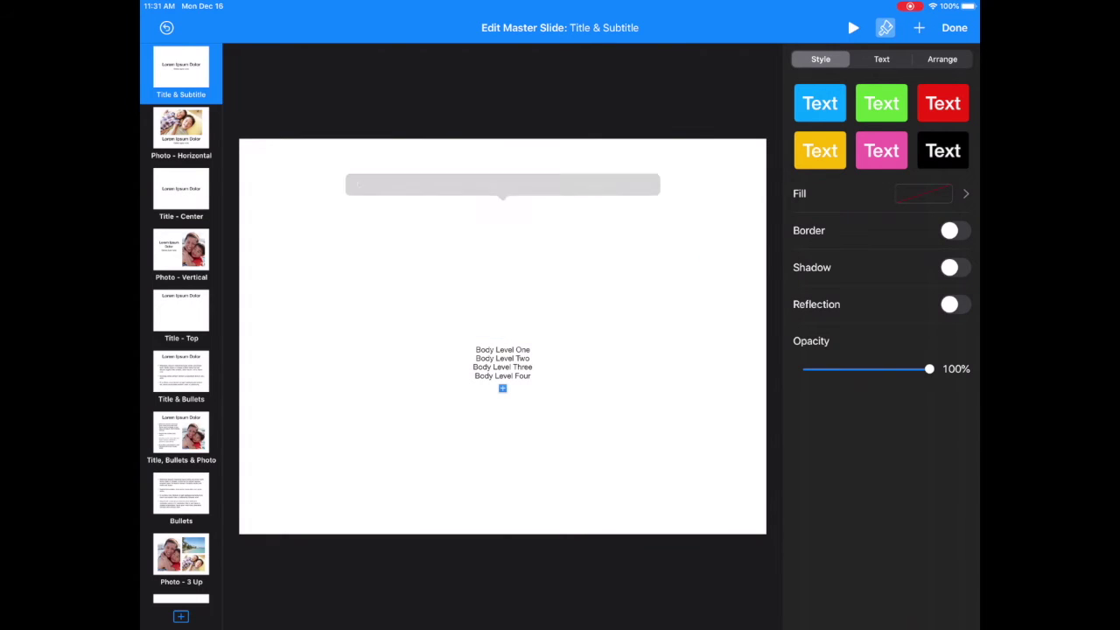
left_click(502, 363)
left_click(445, 322)
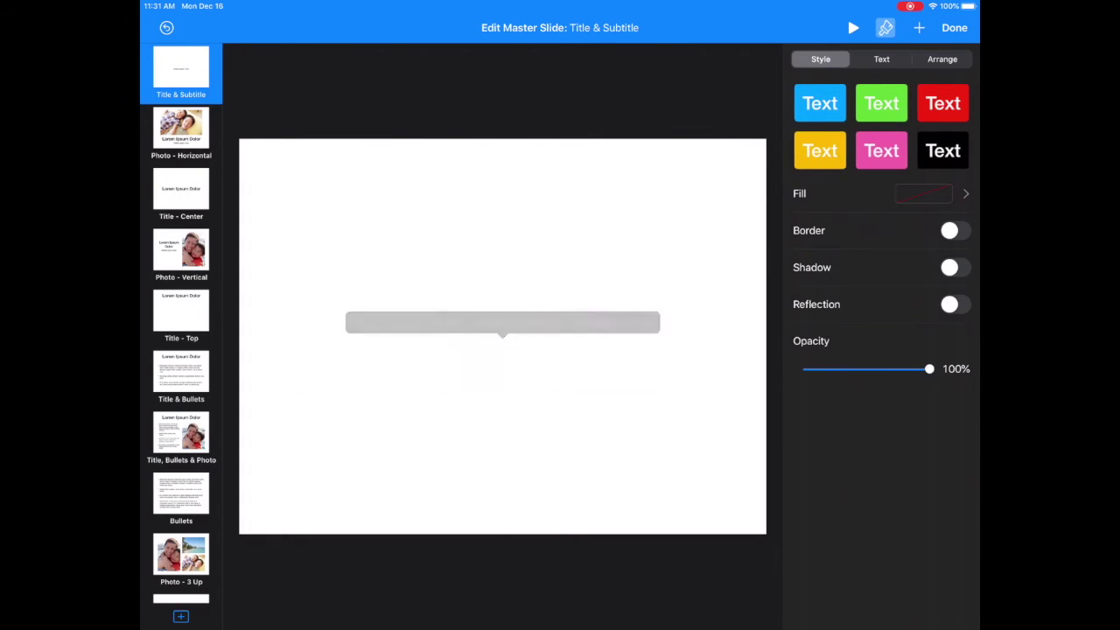
- Place the shape-tracing image from Favorites on the master and leave master editing
left_click(918, 27)
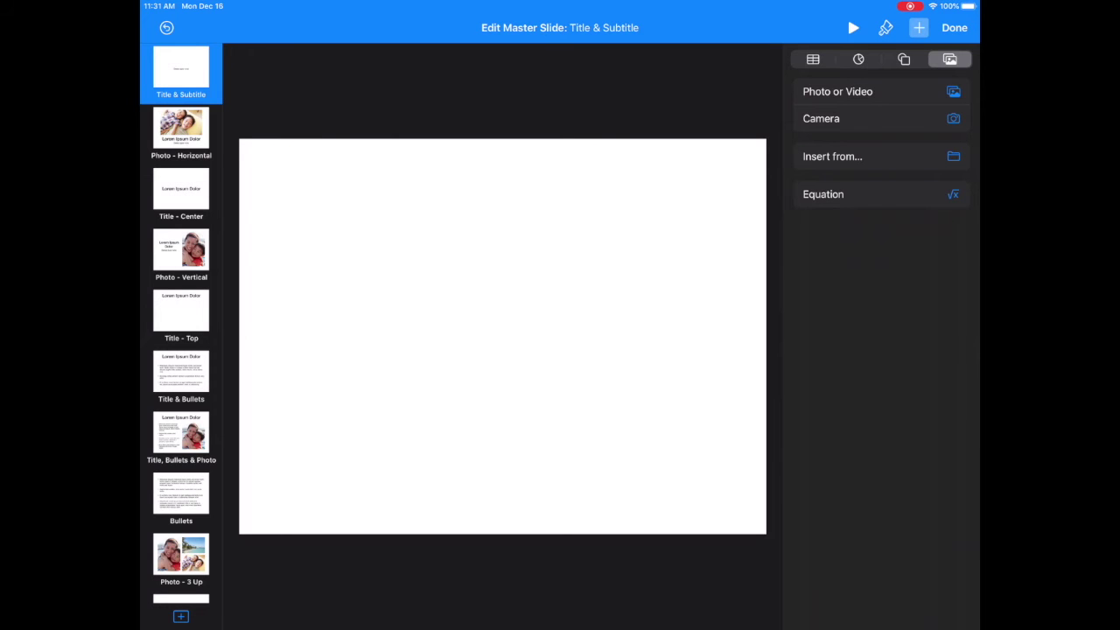
left_click(837, 91)
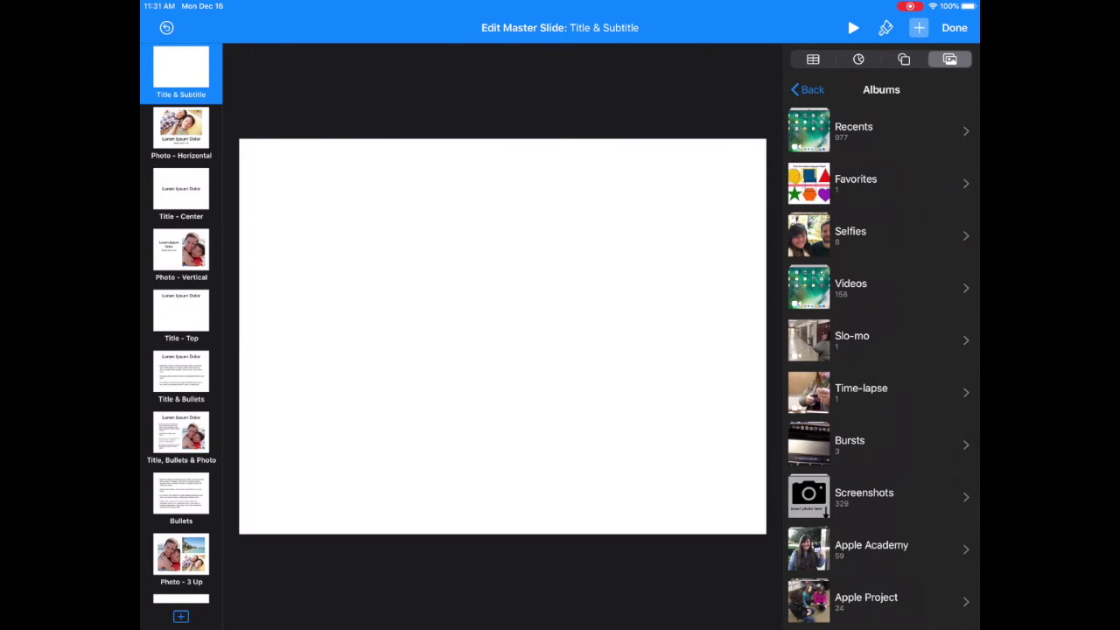
left_click(855, 183)
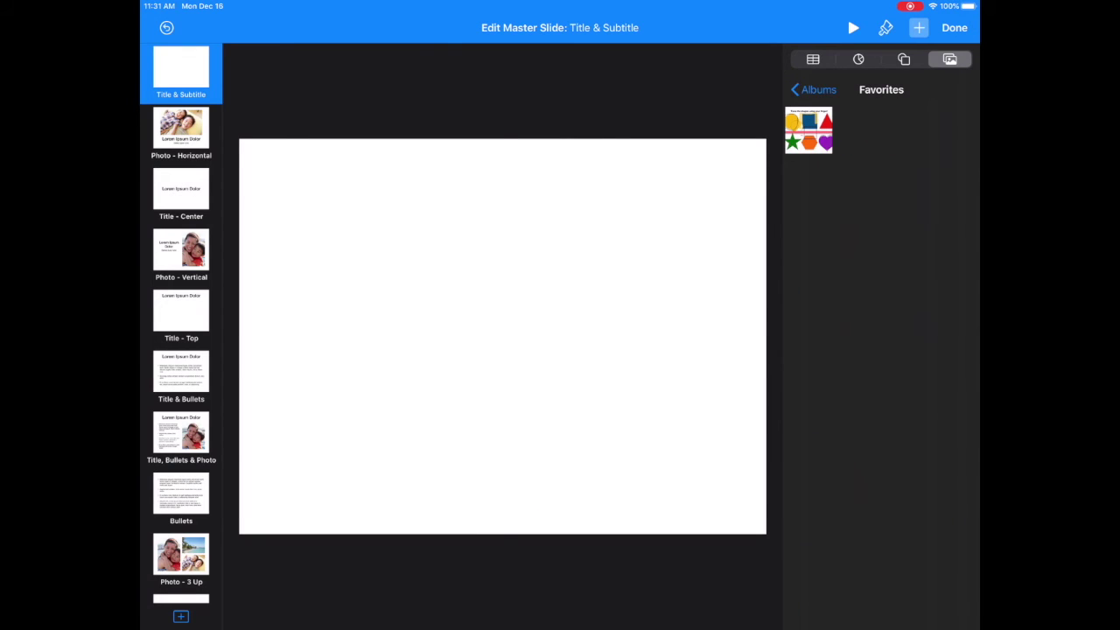
left_click(808, 129)
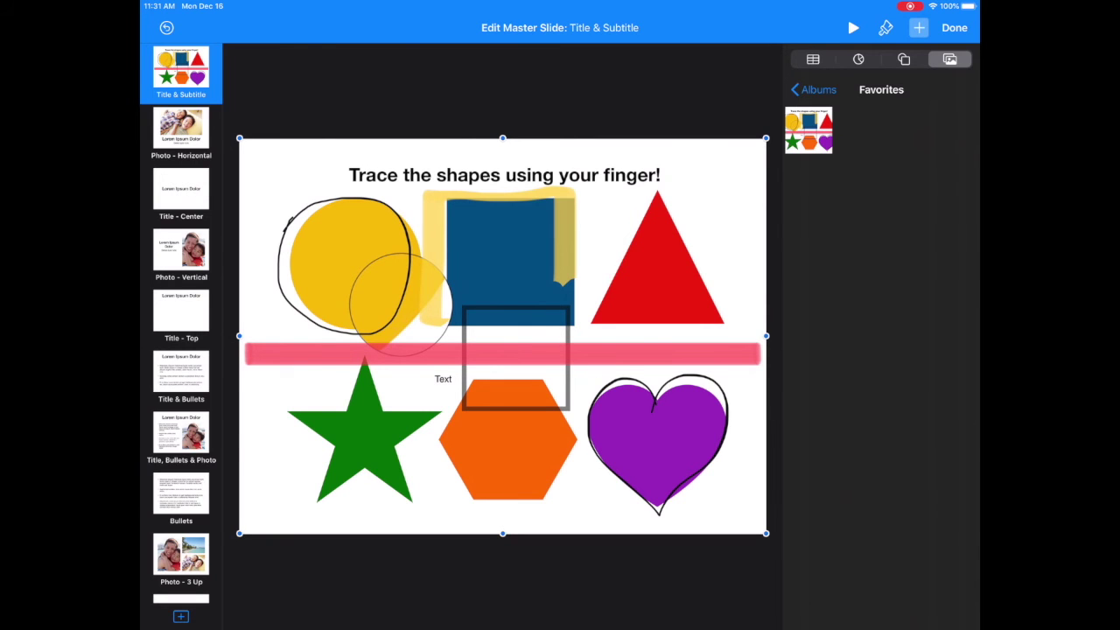
left_click(954, 27)
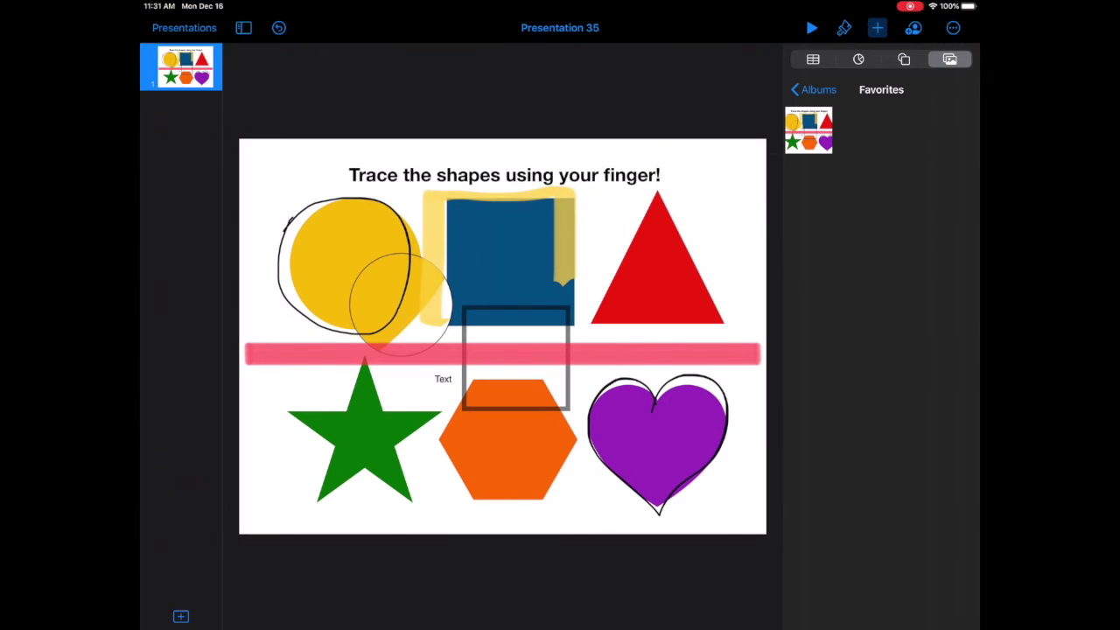
- Browse the layouts offered for a new slide, then dismiss them
left_click(181, 616)
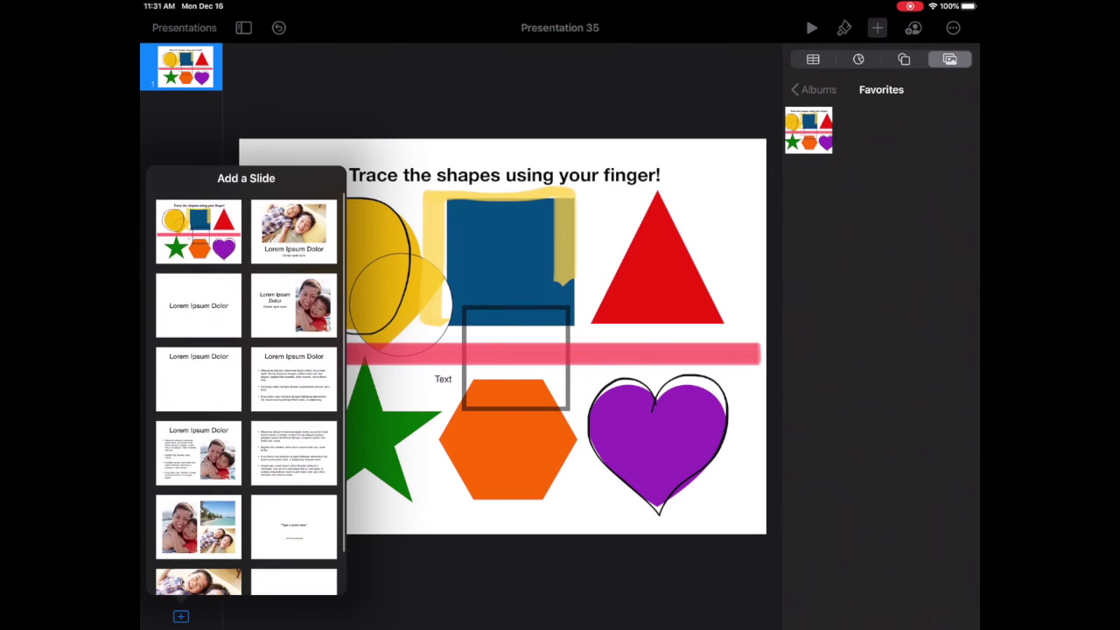
scroll(245, 394, "down", 2)
scroll(246, 394, "up", 2)
left_click(615, 96)
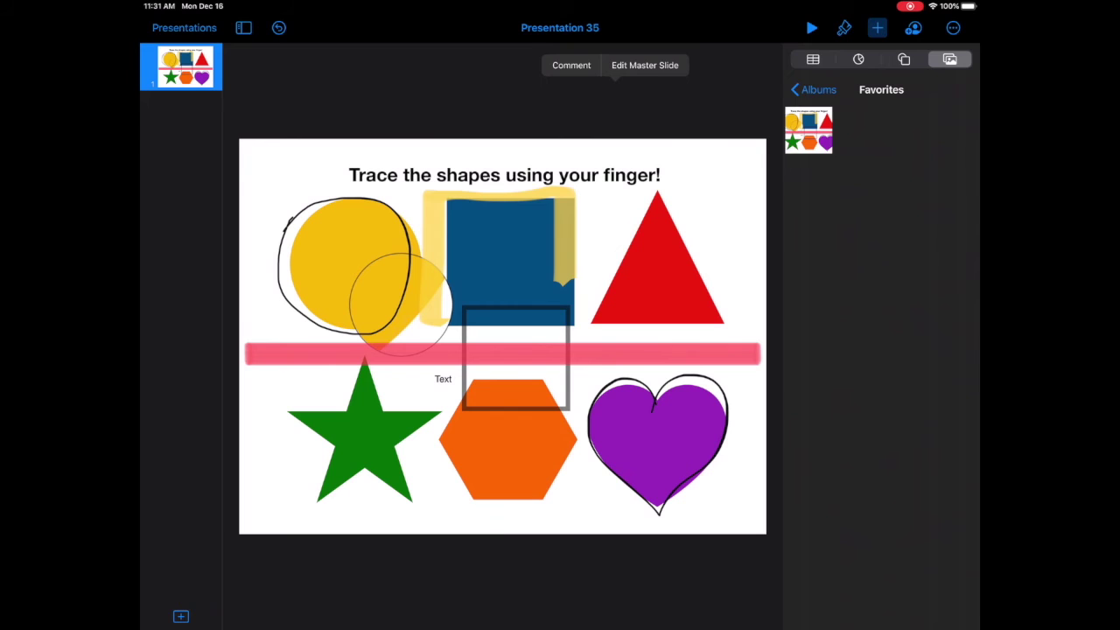
- Reopen master editing and delete the shape-tracing image from the Title & Subtitle master
left_click(844, 27)
left_click(840, 272)
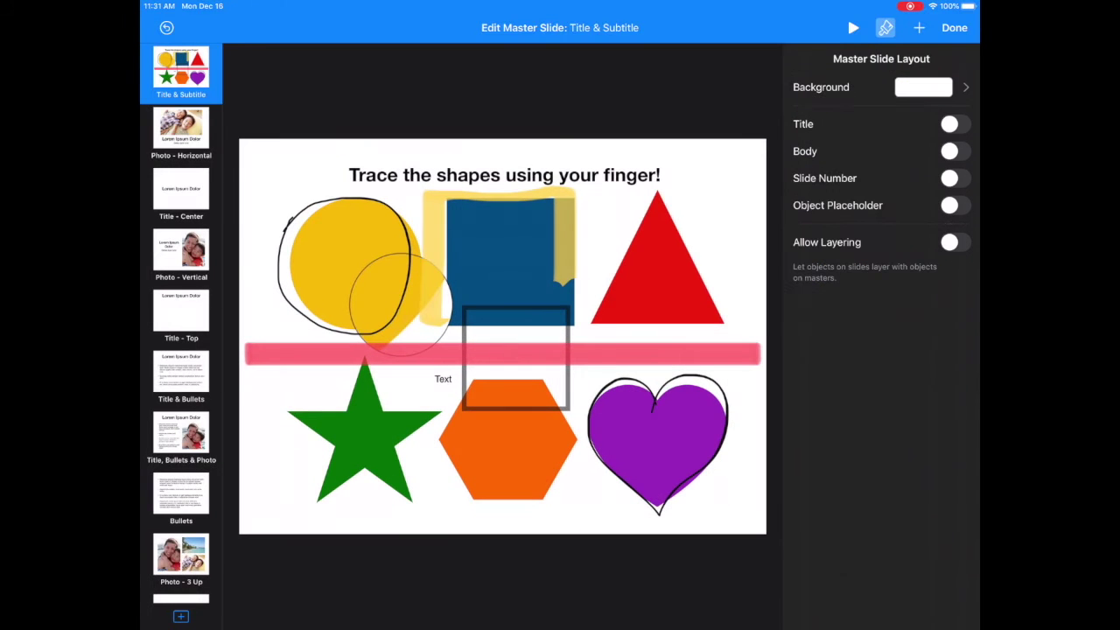
left_click(503, 336)
left_click(493, 120)
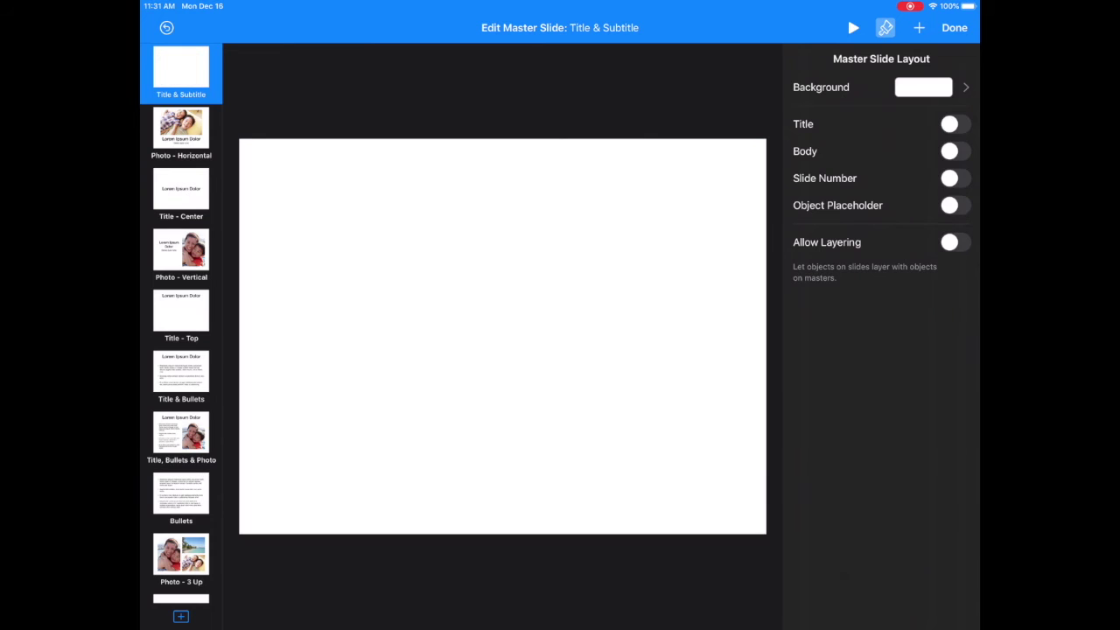
- Delete the Photo - Horizontal, Title - Center, Photo - Vertical, Title - Top and Title & Bullets masters
left_click(181, 131)
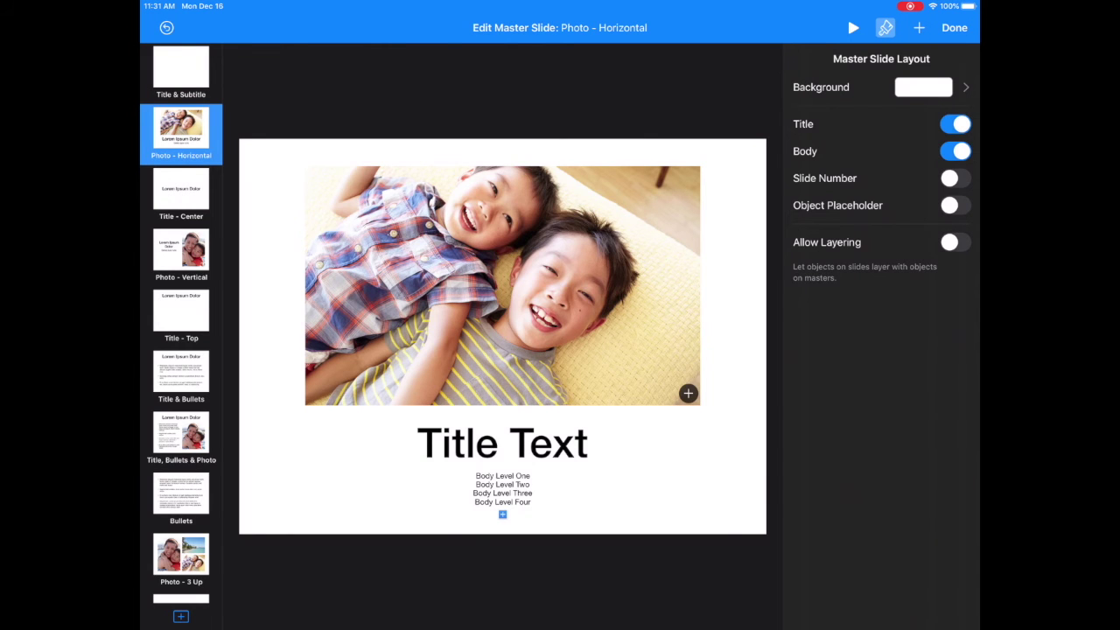
left_click(181, 131)
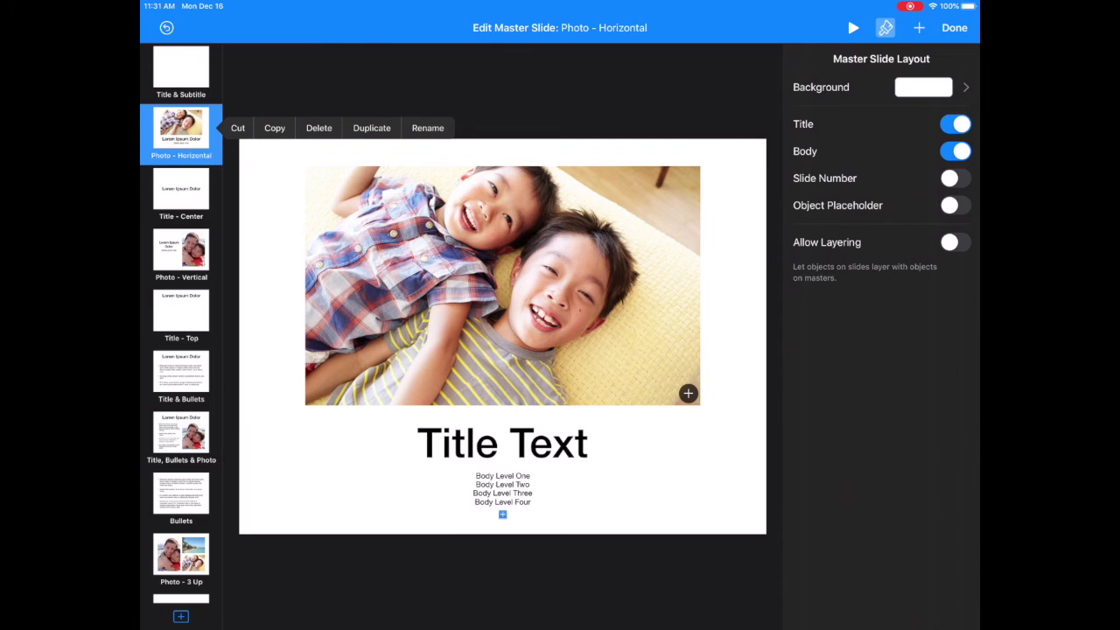
left_click(318, 128)
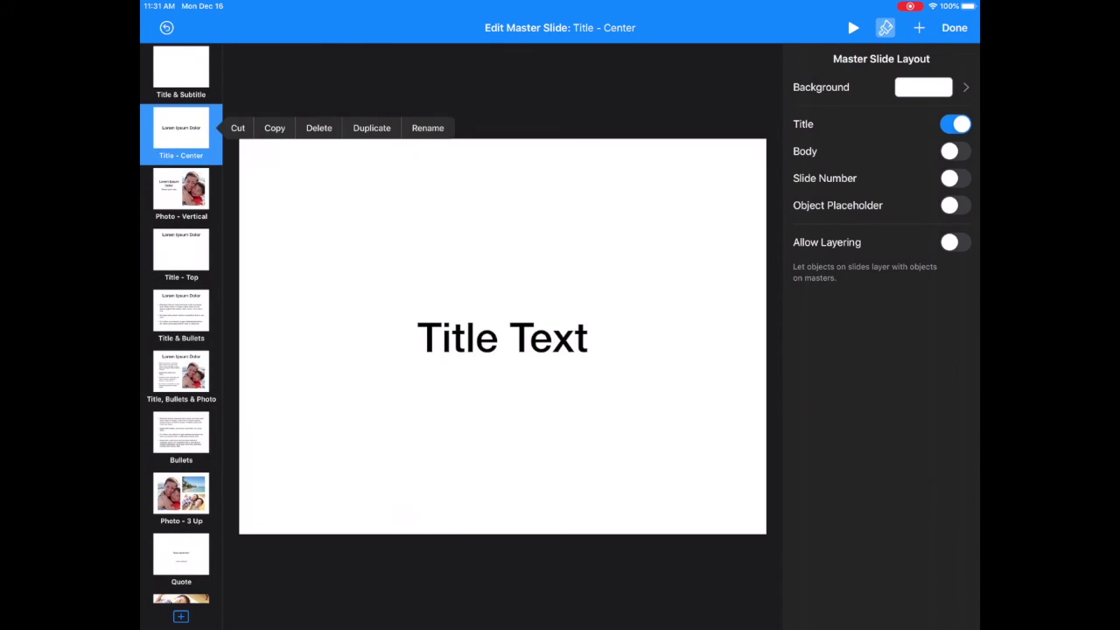
left_click(319, 127)
left_click(181, 131)
left_click(318, 128)
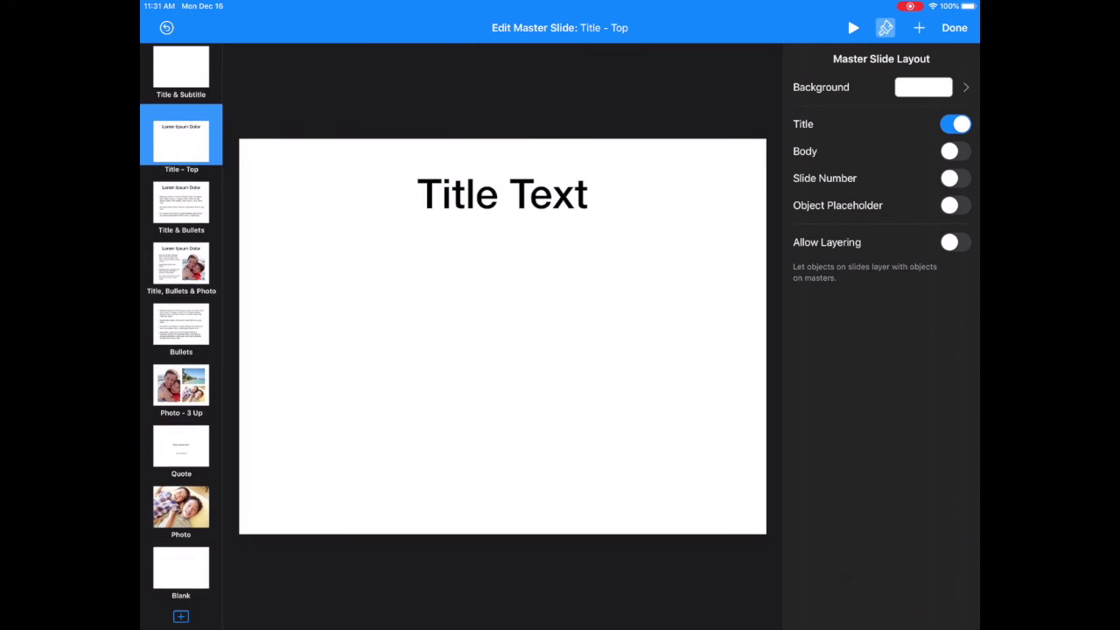
left_click(181, 131)
left_click(319, 128)
left_click(181, 132)
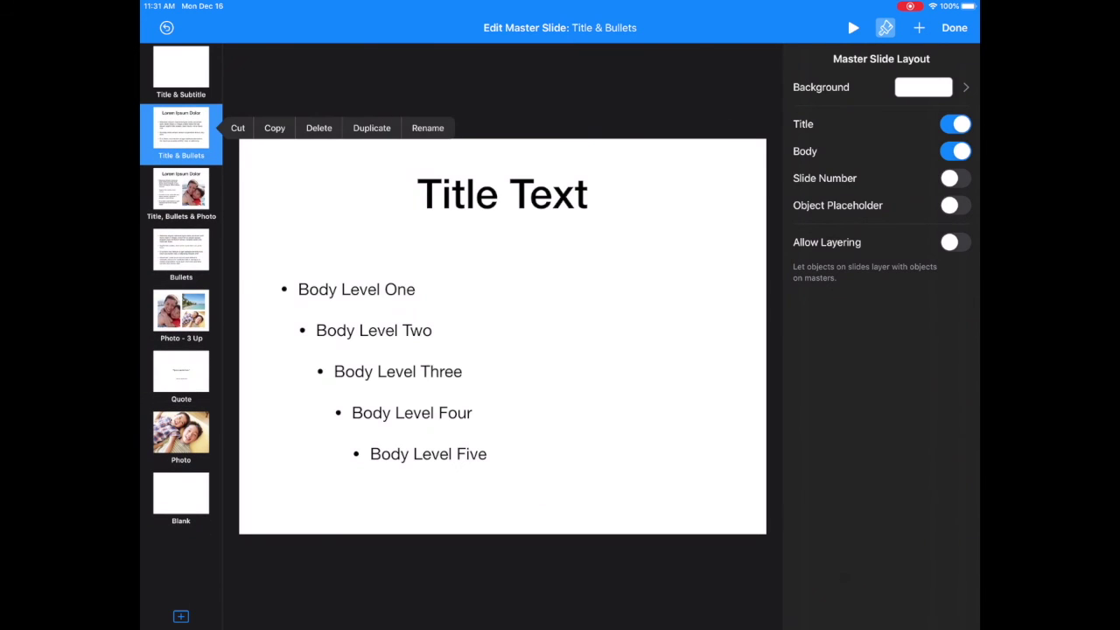
left_click(319, 128)
- Delete the Title, Bullets & Photo, Bullets, Photo - 3 Up, Quote and Photo masters
left_click(181, 131)
left_click(318, 128)
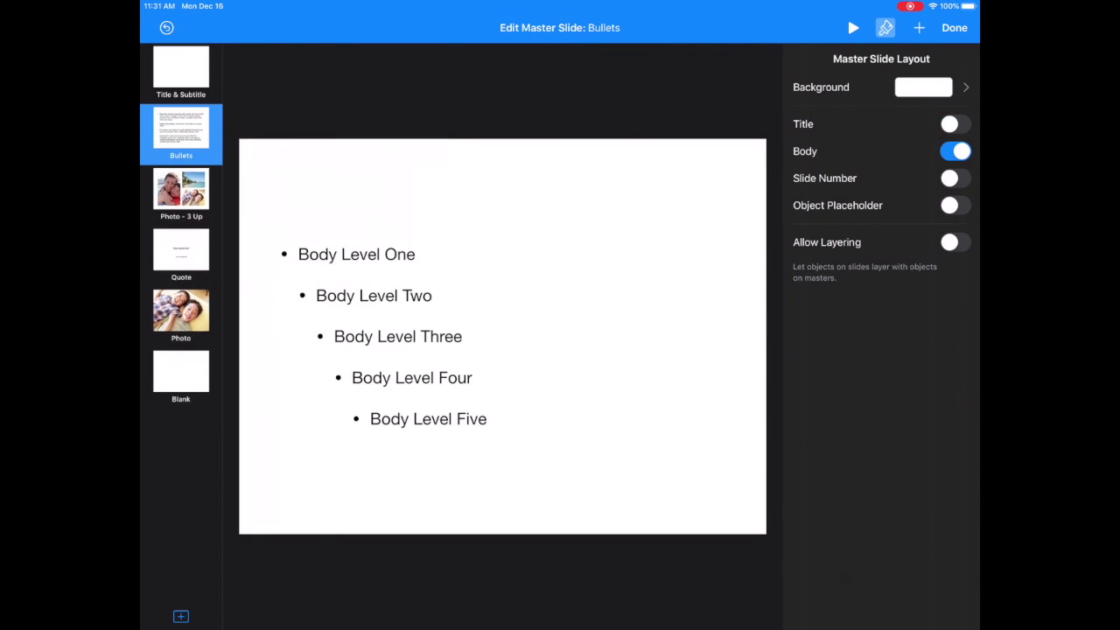
left_click(181, 131)
left_click(318, 127)
left_click(181, 131)
left_click(319, 127)
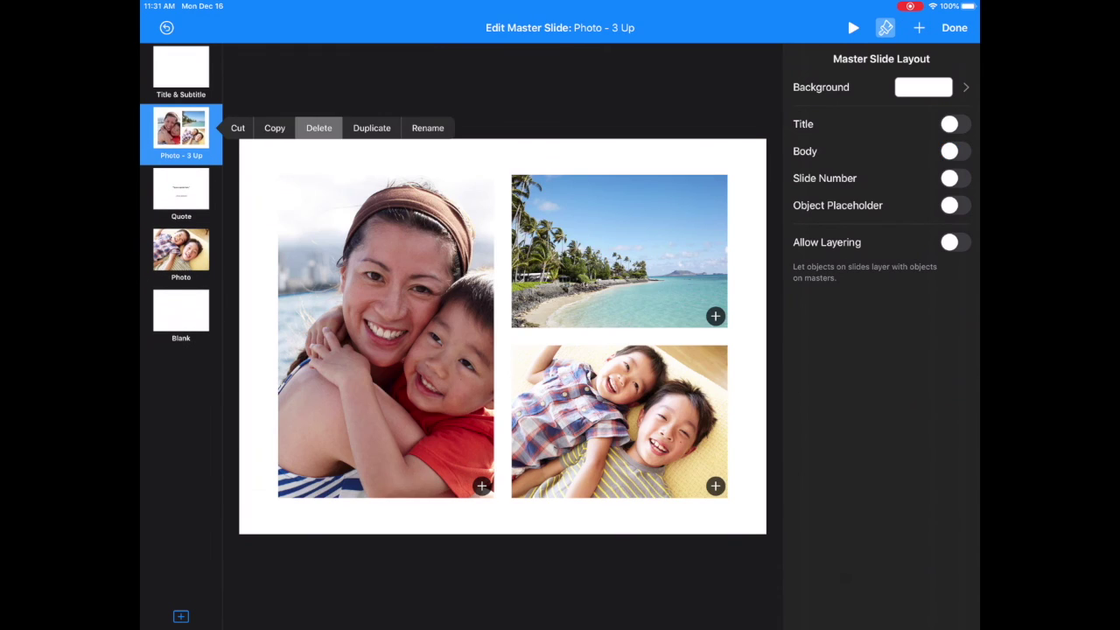
left_click(181, 131)
left_click(319, 127)
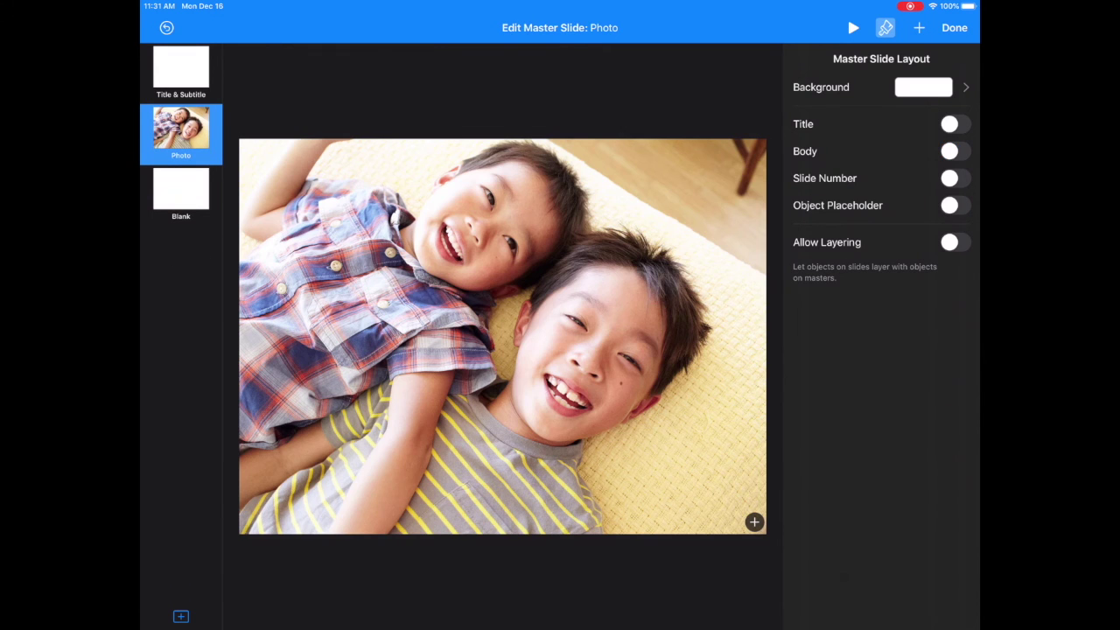
left_click(181, 131)
left_click(319, 128)
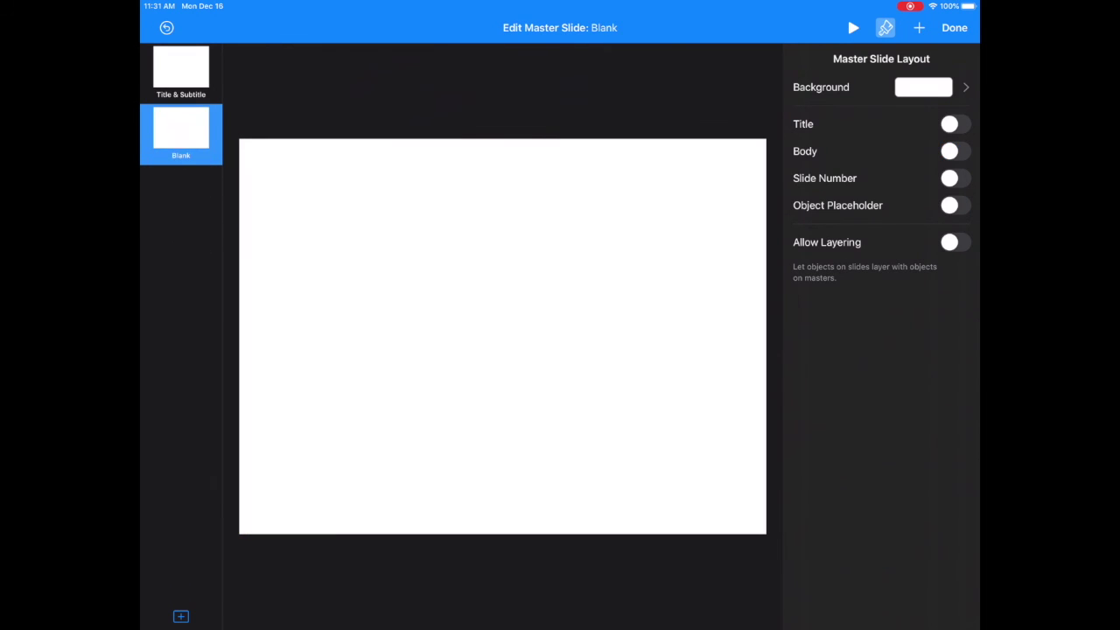
- Confirm only the empty Title & Subtitle and Blank masters remain, then exit master editing
left_click(181, 70)
left_click(181, 131)
left_click(954, 27)
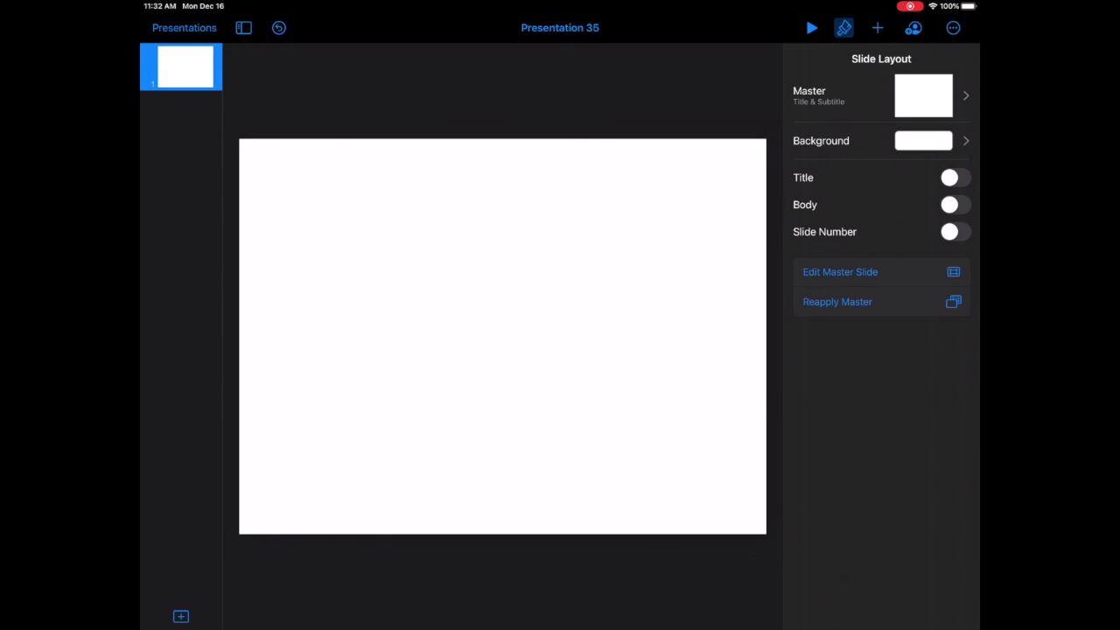
- Verify new slides offer only the two blank layouts, then close the slide layout inspector
left_click(181, 616)
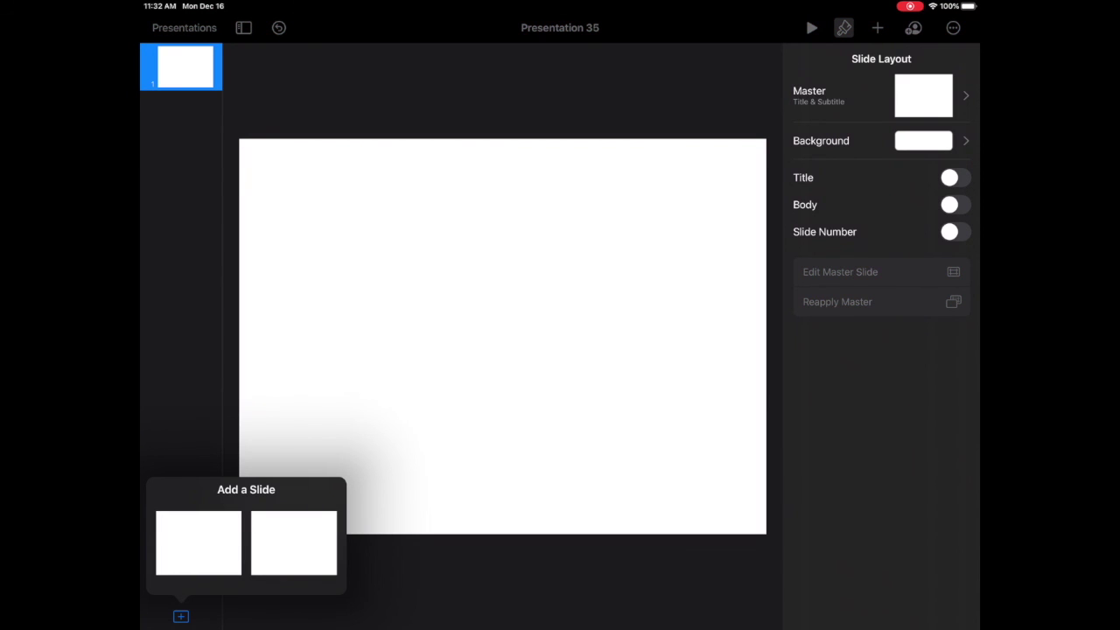
left_click(653, 463)
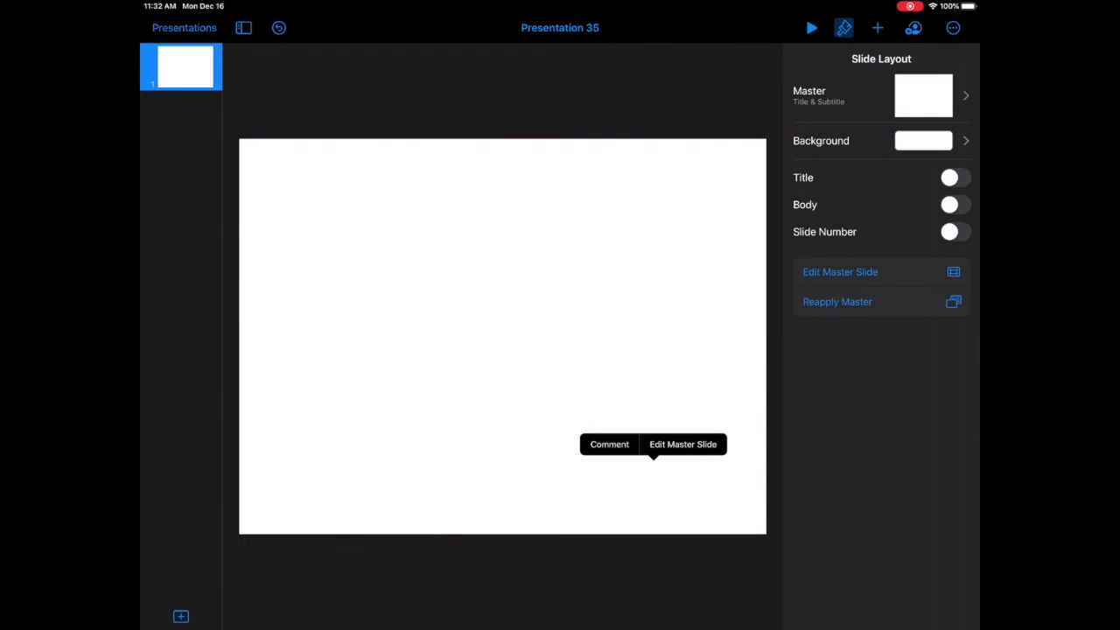
left_click(843, 27)
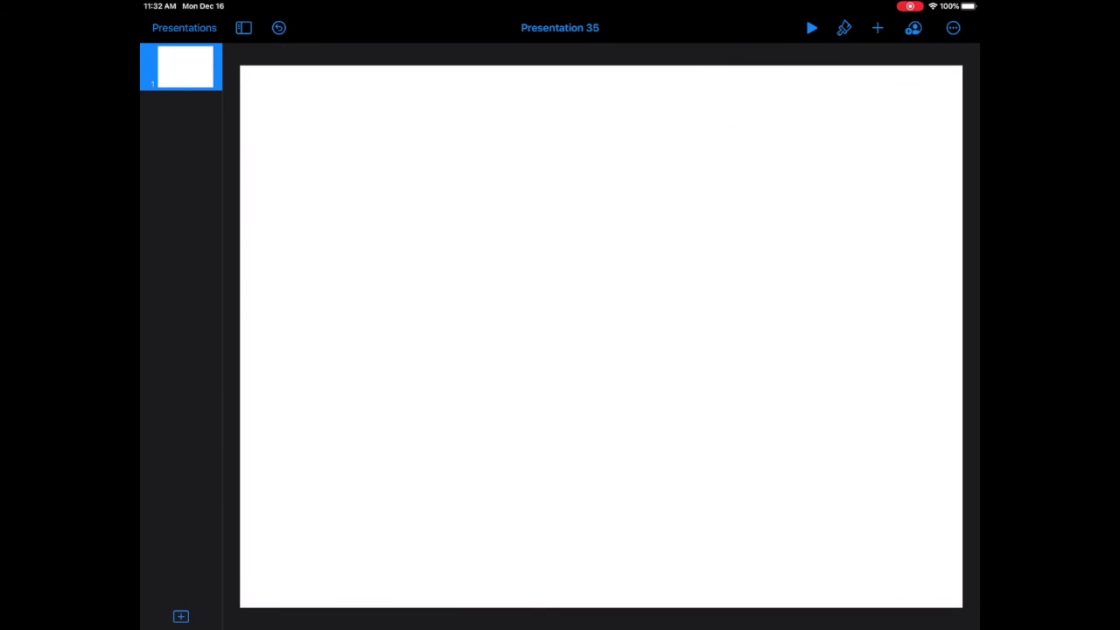